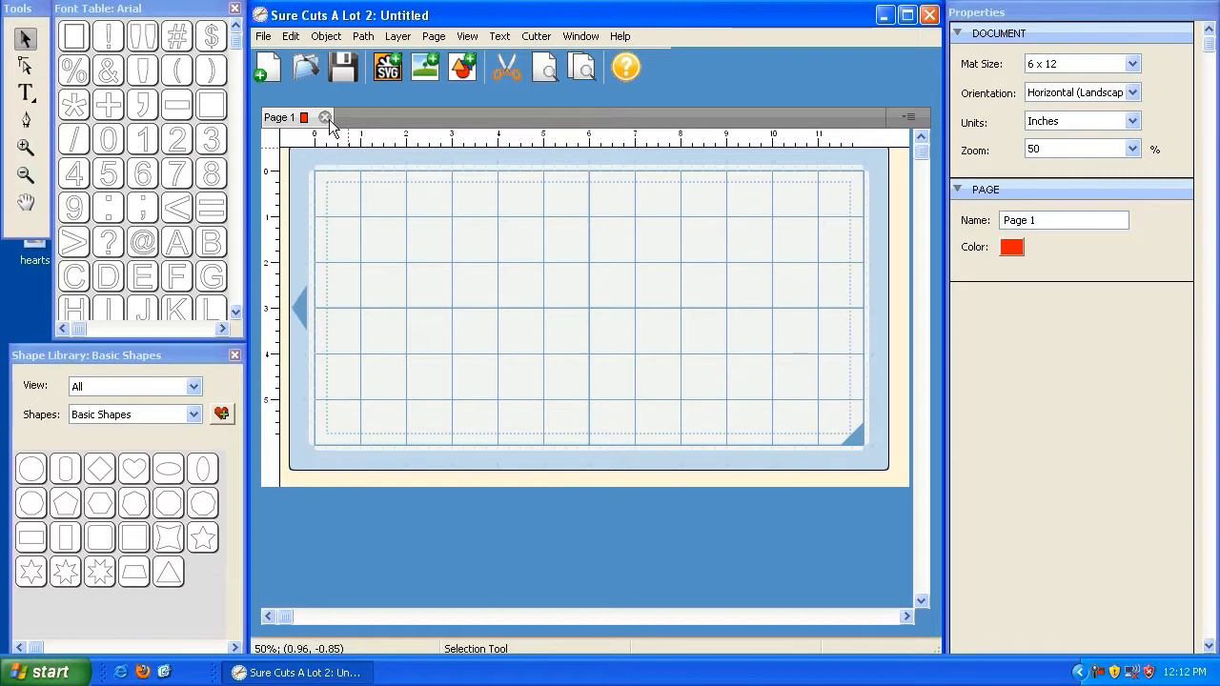
pyautogui.click(260, 37)
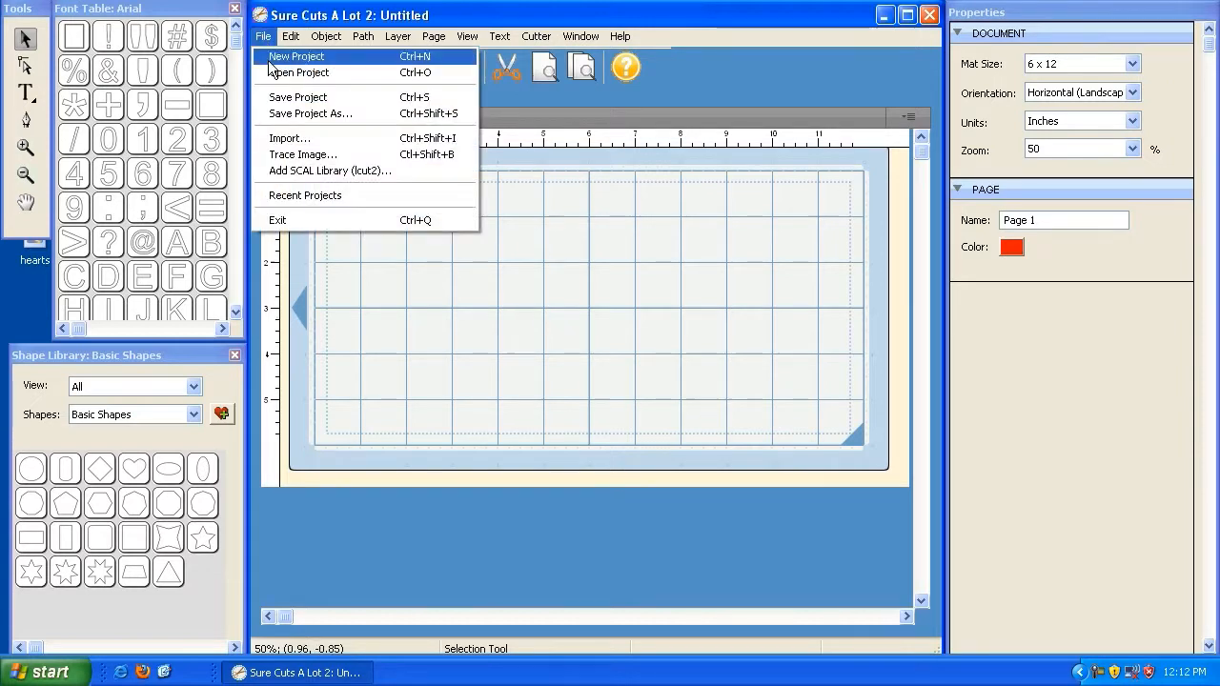
pyautogui.click(347, 21)
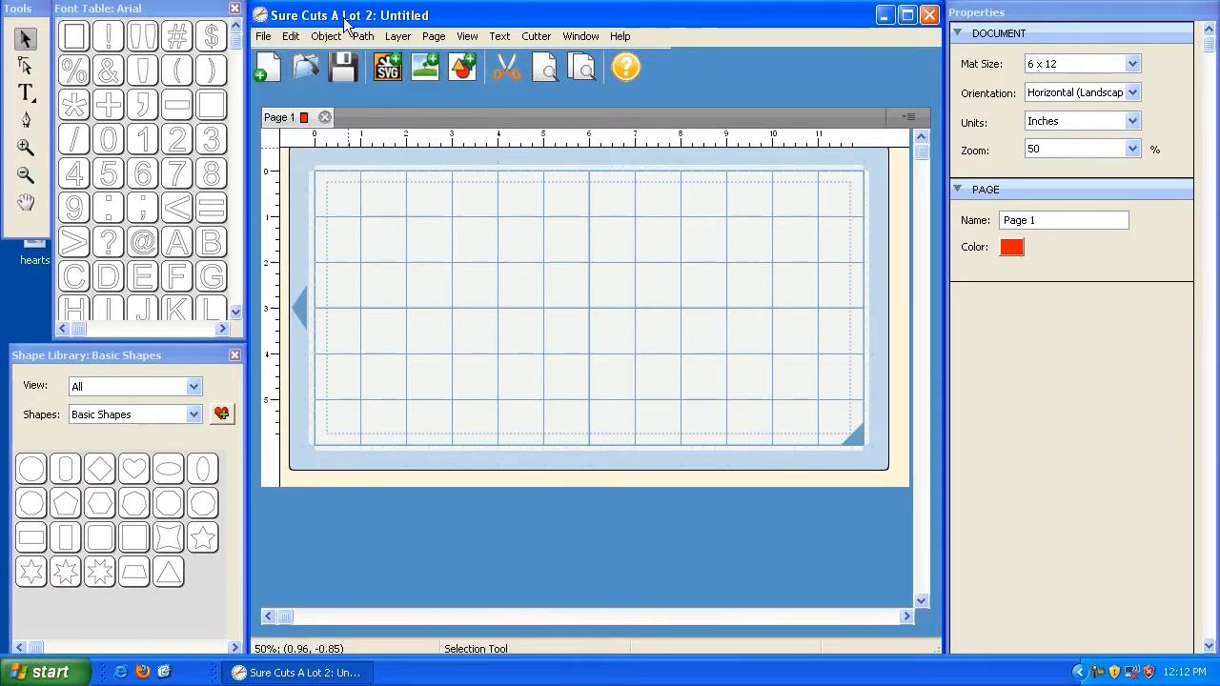
# - Start an image trace and load the baseball image from the Desktop
pyautogui.click(426, 76)
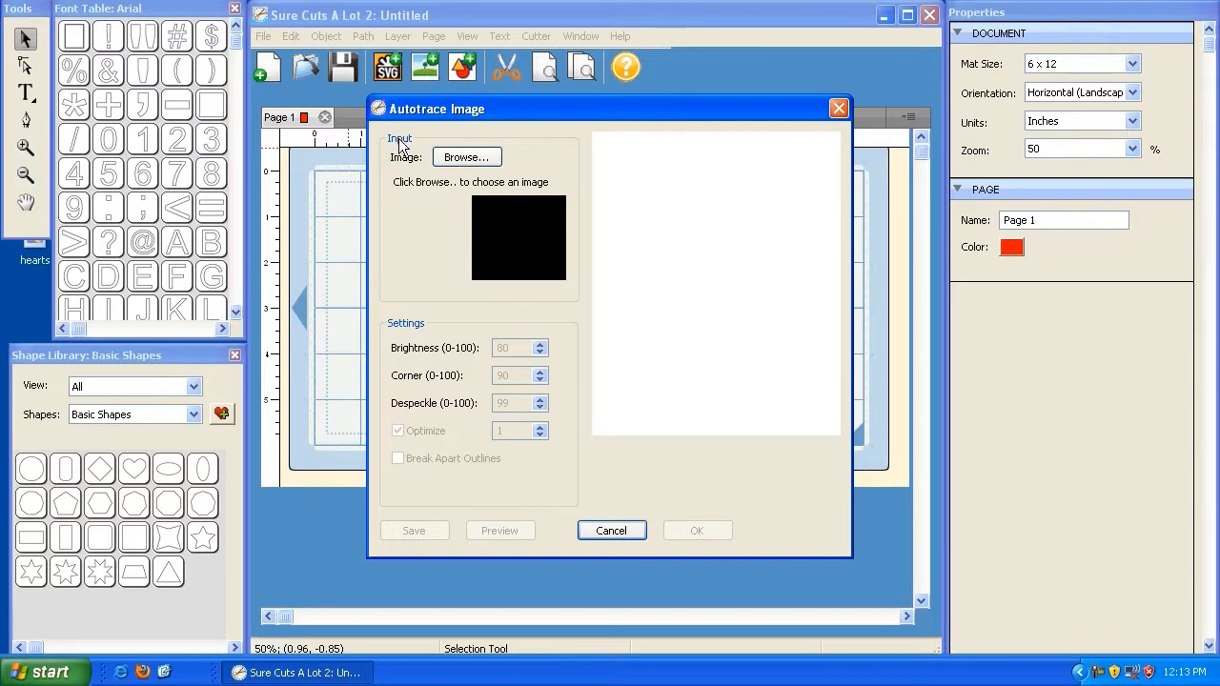
pyautogui.click(466, 159)
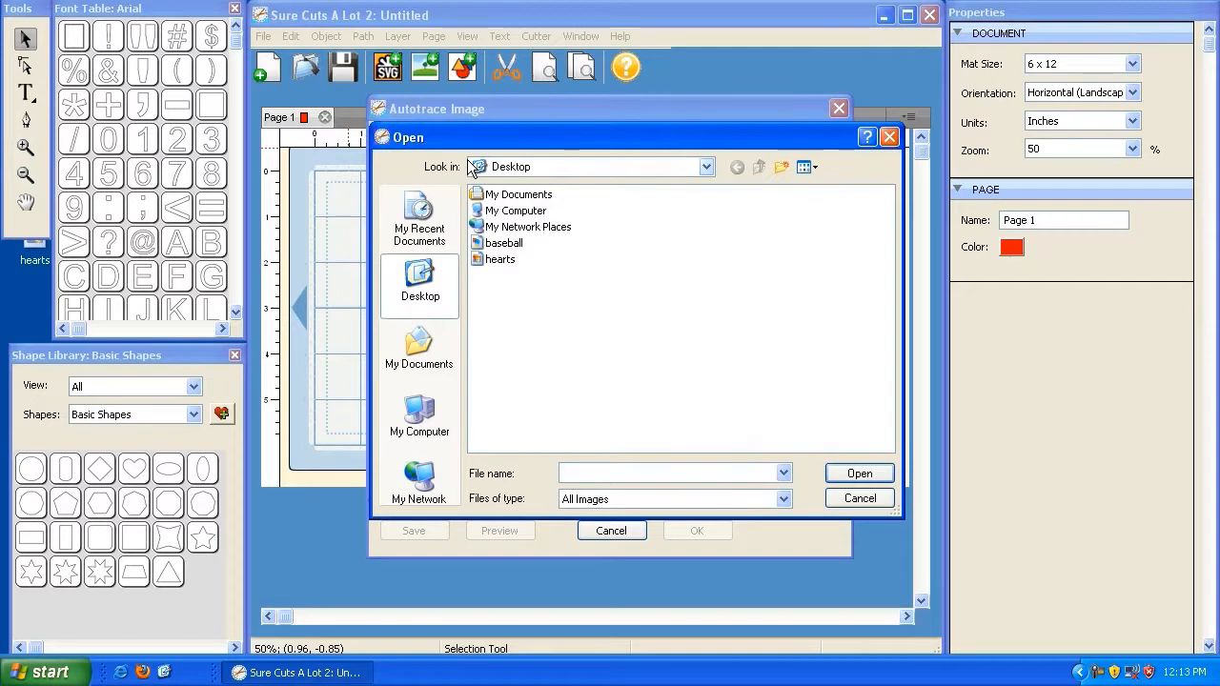
pyautogui.click(502, 245)
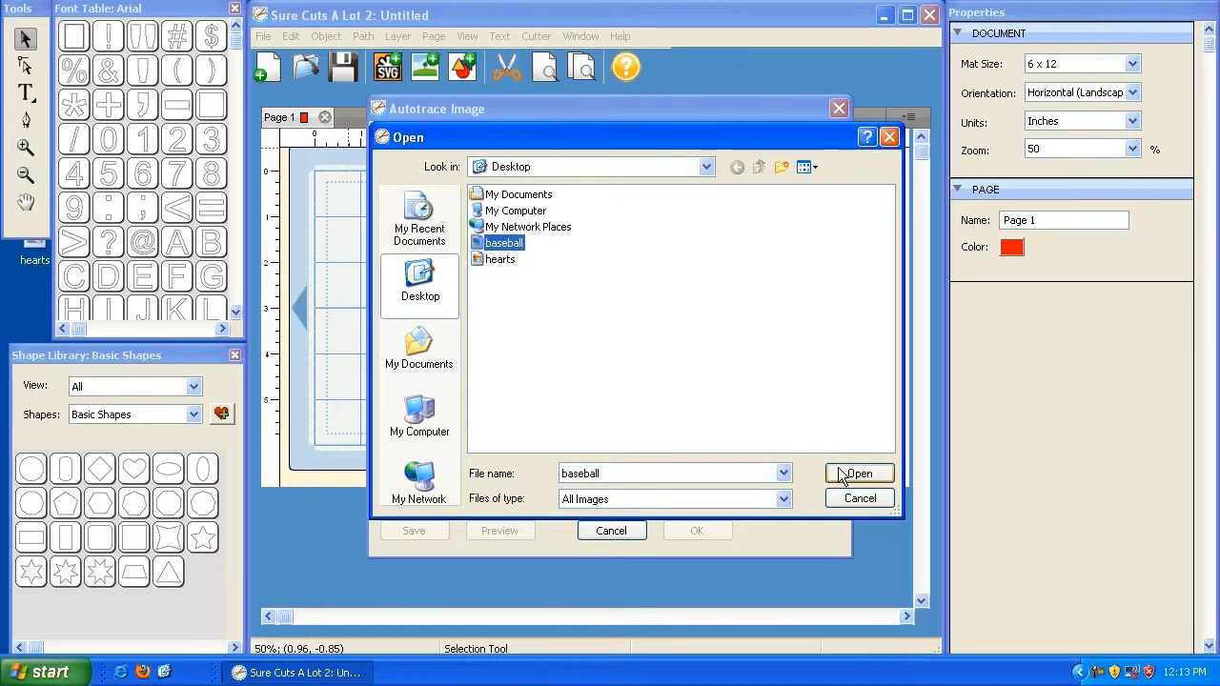
pyautogui.doubleClick(500, 245)
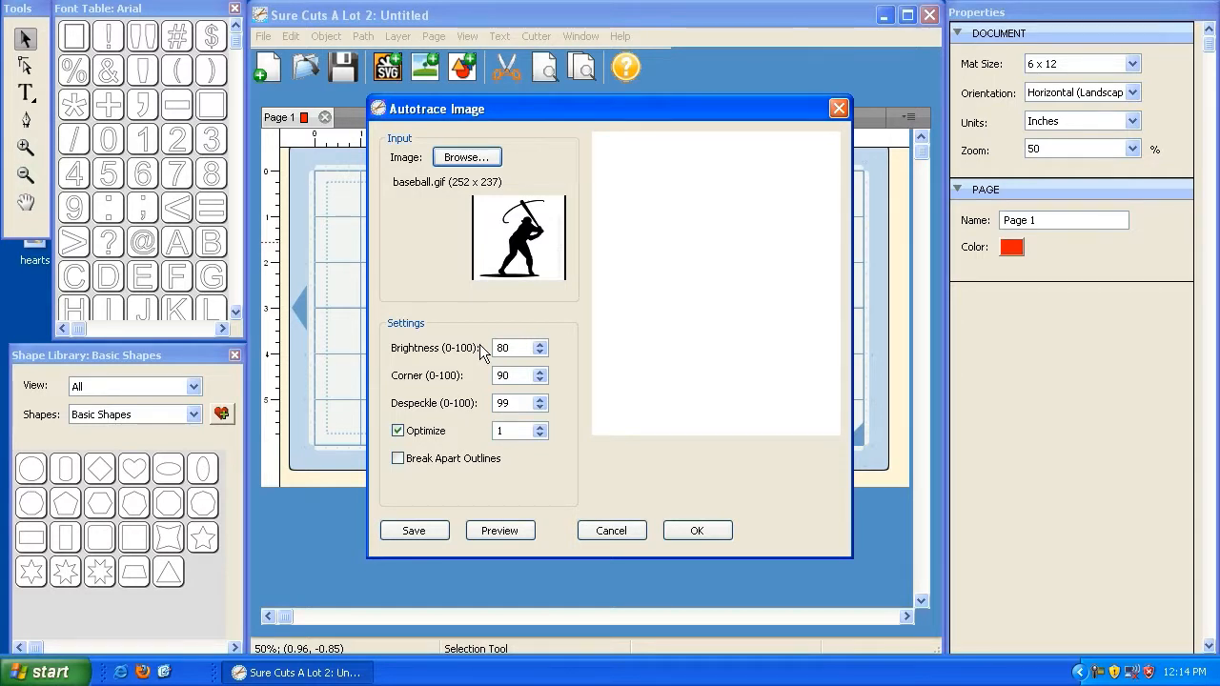
# - Set the trace brightness to 50 and preview the baseball player's outline
pyautogui.press('Tab')
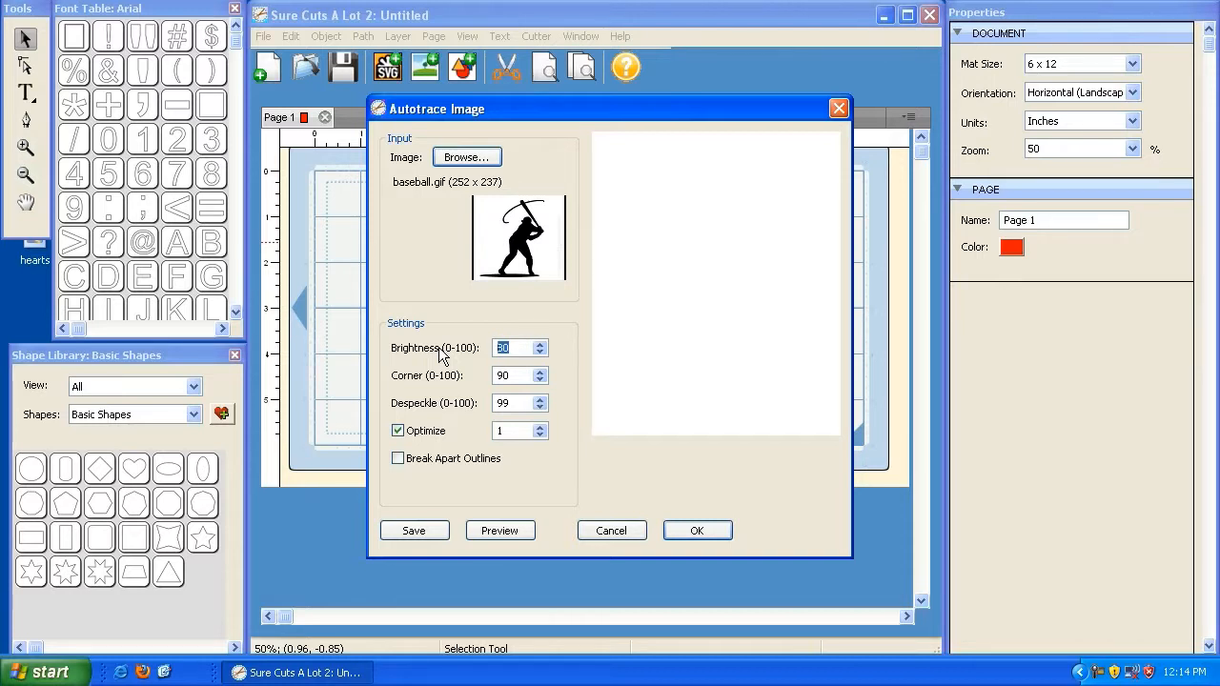
pyautogui.write('80')
pyautogui.doubleClick(501, 347)
pyautogui.write('100')
pyautogui.click(503, 533)
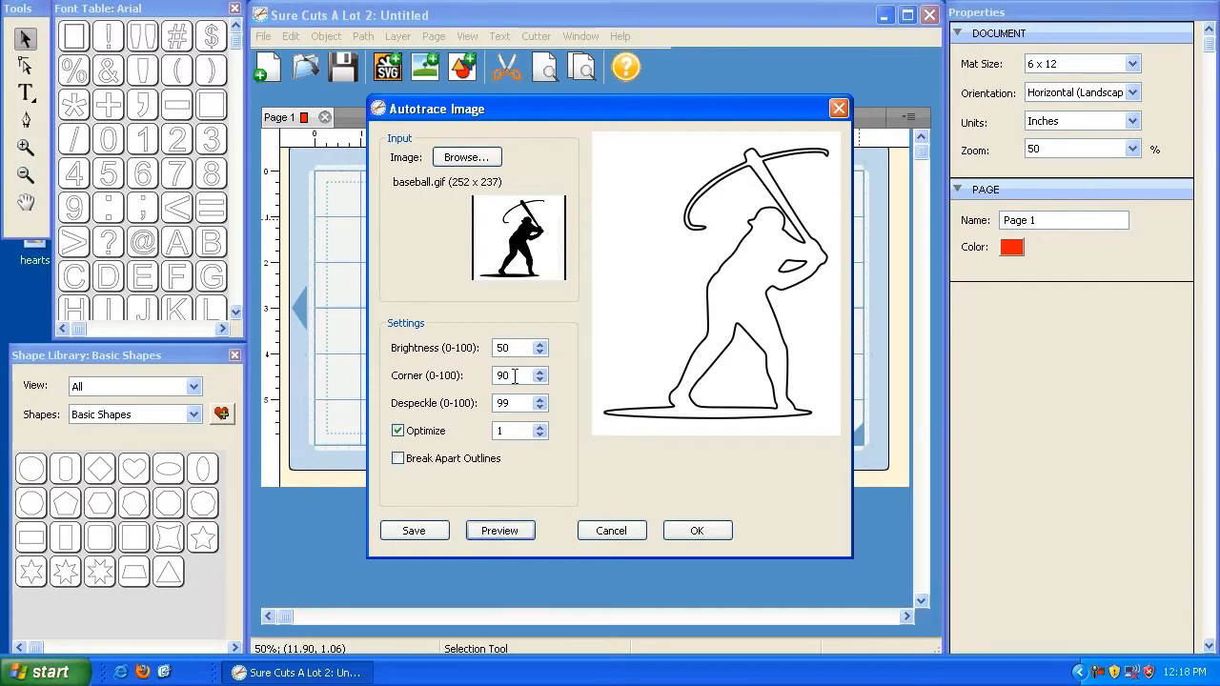
# - Try a Corner value of 10 for the baseball trace and preview the outline
pyautogui.click(499, 530)
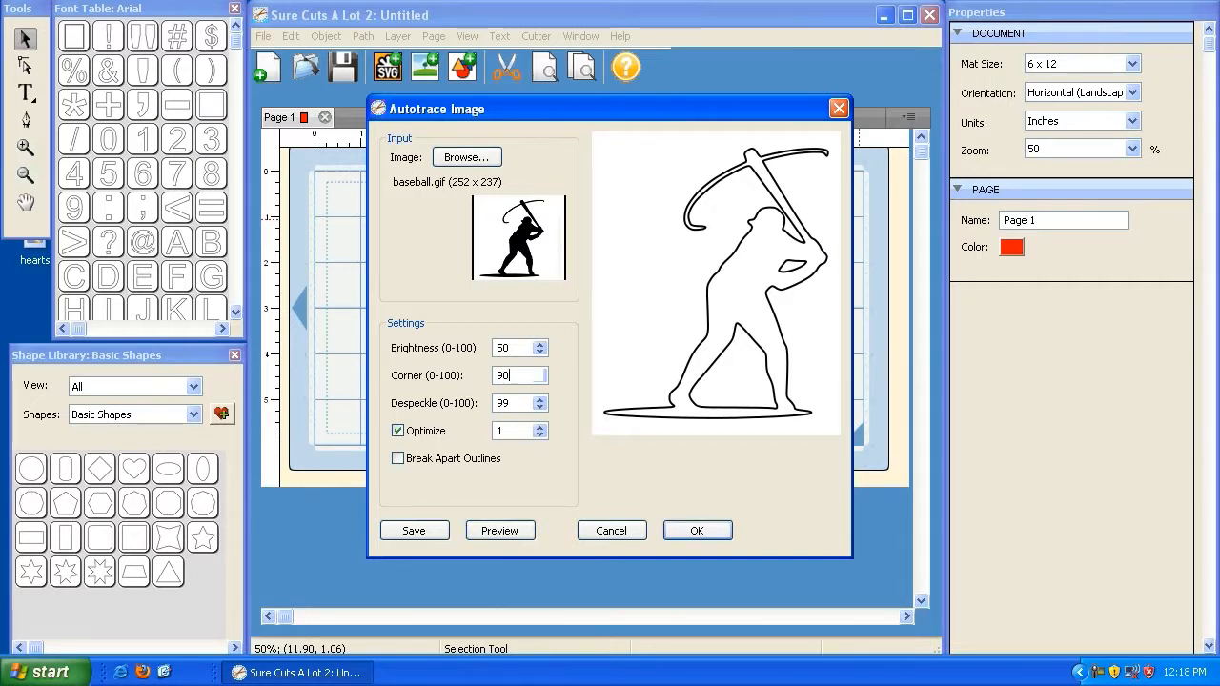
pyautogui.press('BackSpace')
pyautogui.press('BackSpace')
pyautogui.write('10')
pyautogui.click(513, 533)
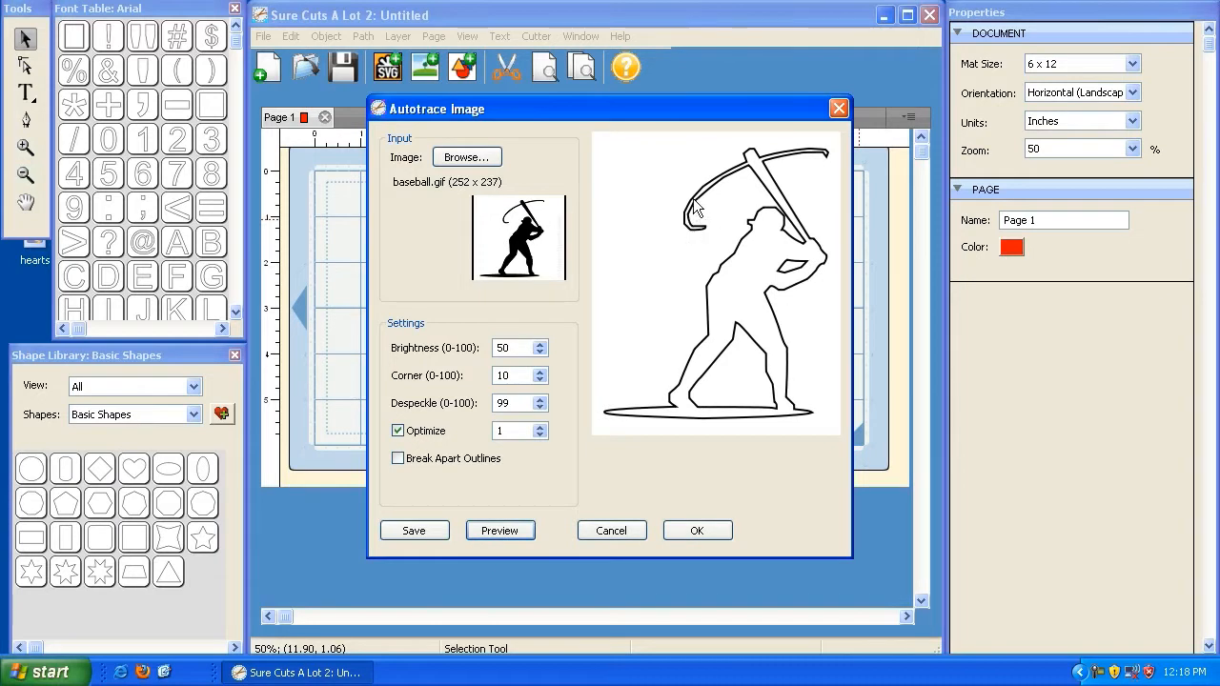
# - Set the Corner value back to 90 and preview the smoother outline
pyautogui.doubleClick(522, 375)
pyautogui.write('90')
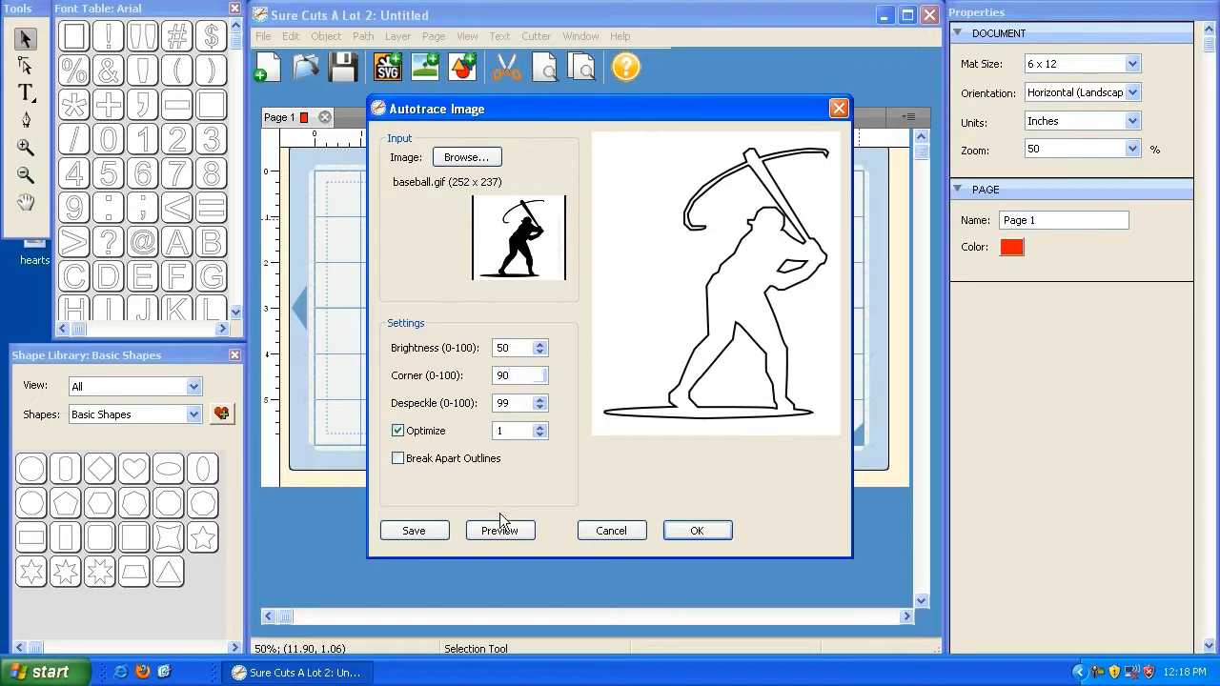
pyautogui.click(500, 532)
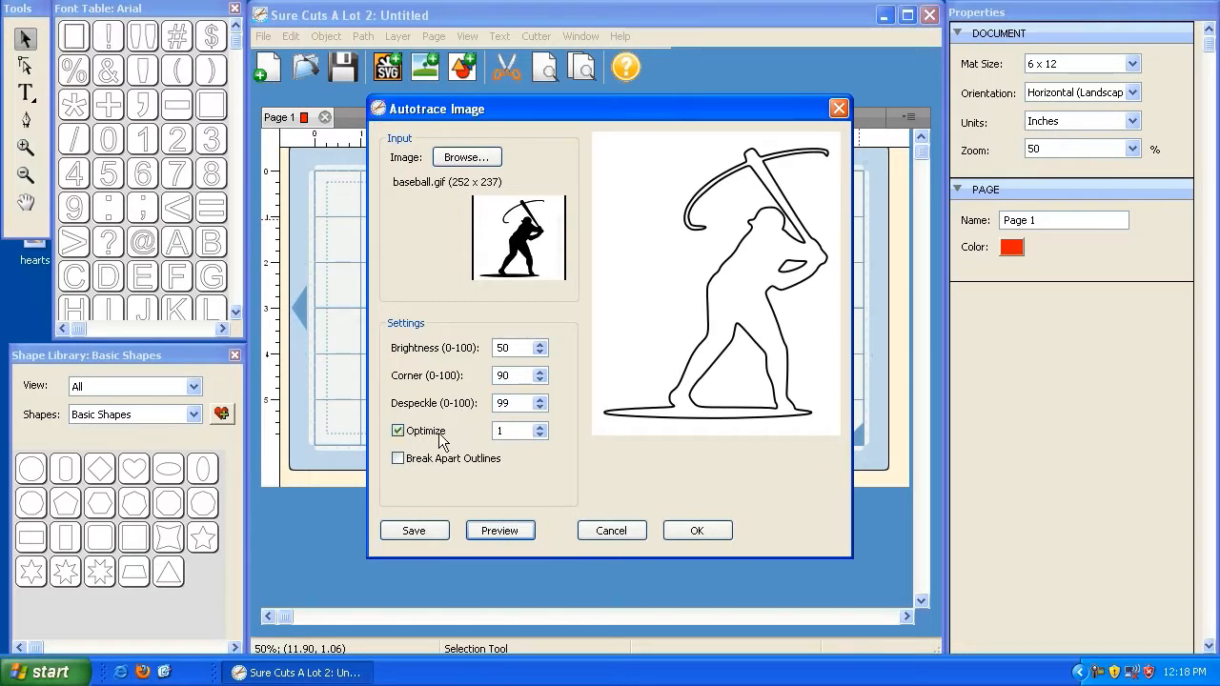
# - Set Optimize to 0 and place the traced baseball player on the mat at about X 1.02, Y 0.58 inches
pyautogui.click(510, 432)
pyautogui.doubleClick(511, 433)
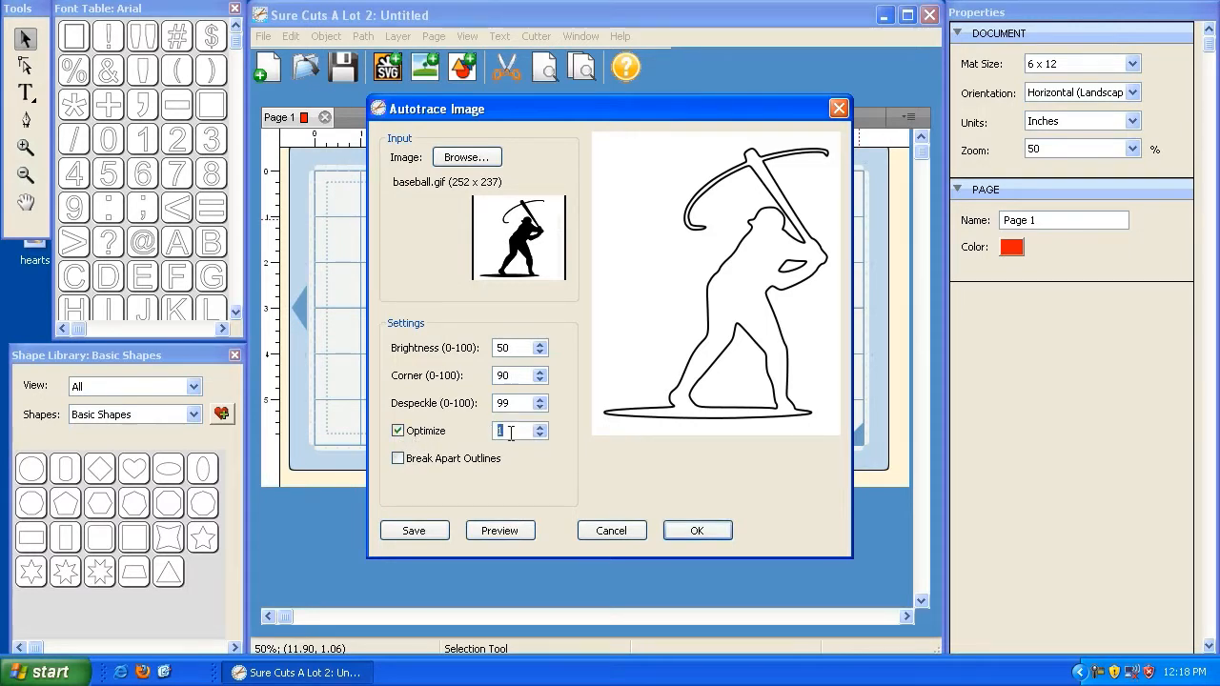
pyautogui.click(698, 531)
pyautogui.moveTo(327, 188); pyautogui.dragTo(354, 189)
# - Ungroup the traced player and enlarge it to about 4.11 by 4.96 inches
pyautogui.click(326, 36)
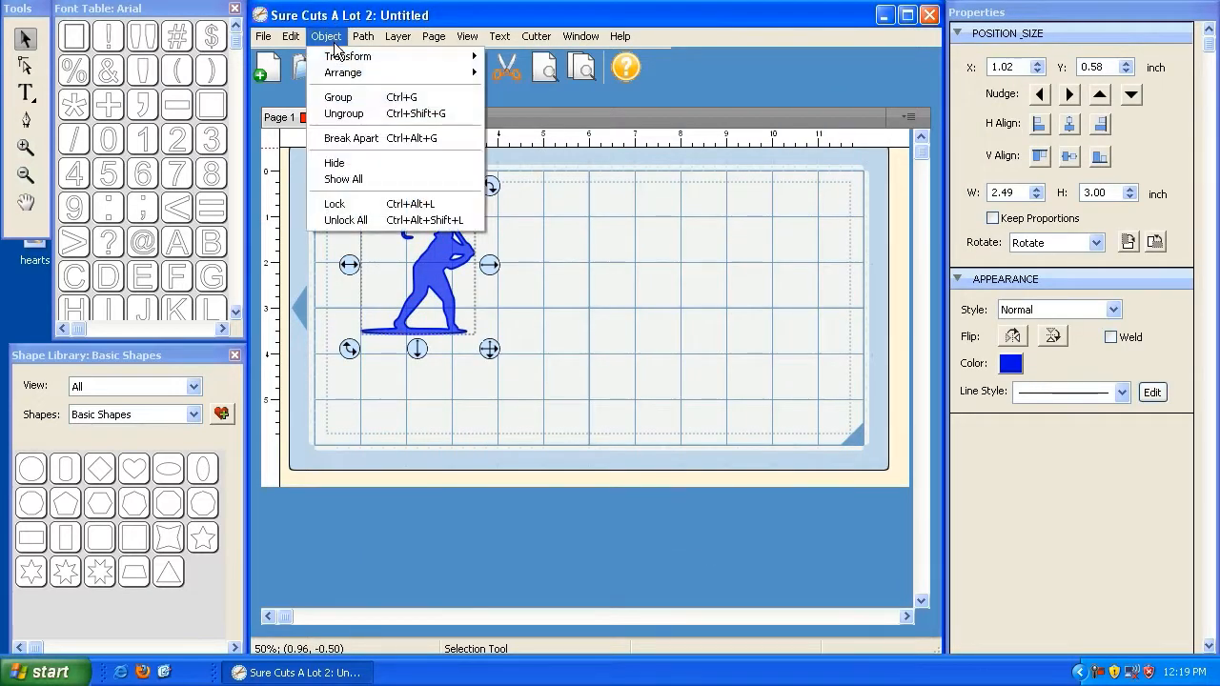
pyautogui.click(348, 117)
pyautogui.moveTo(488, 358); pyautogui.dragTo(563, 418)
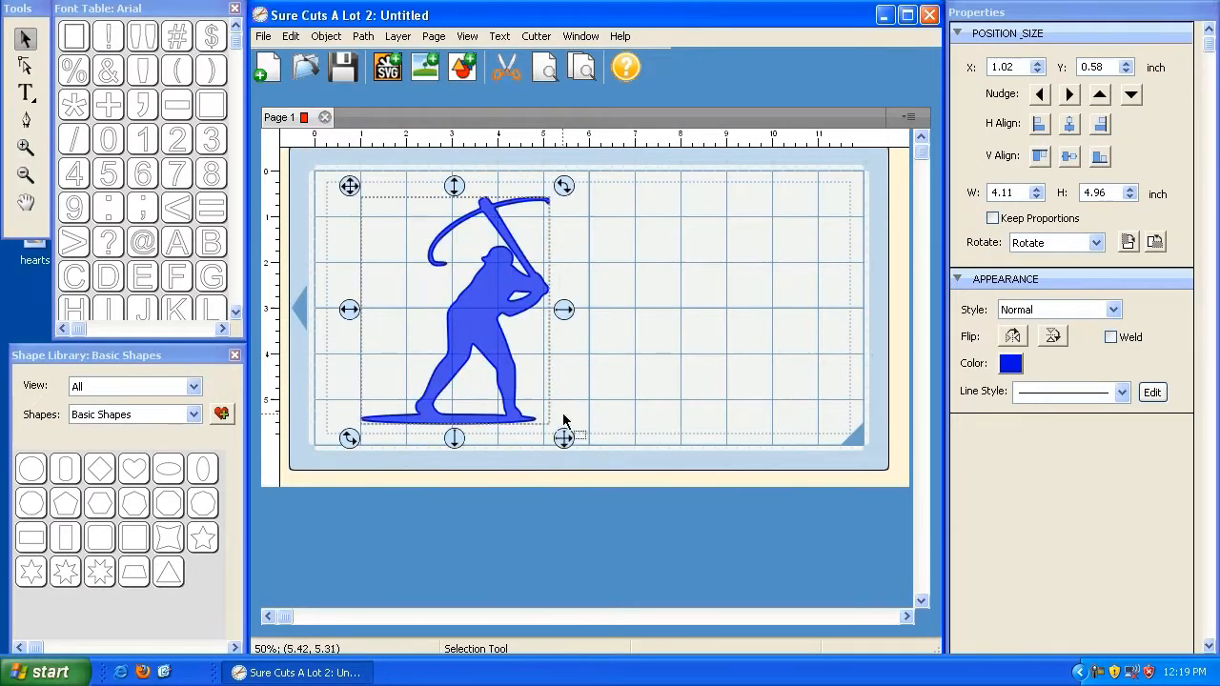
# - Examine the outline nodes of the blue player with the Shape Tool, and deselect it
pyautogui.click(25, 70)
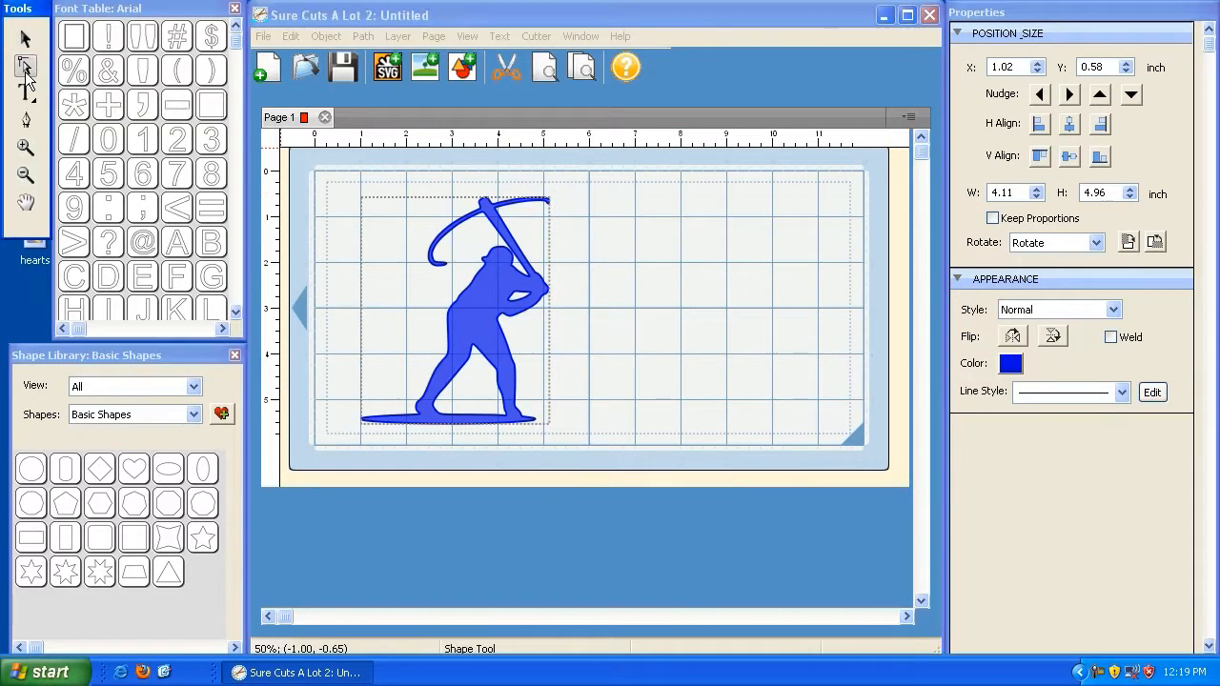
pyautogui.click(496, 322)
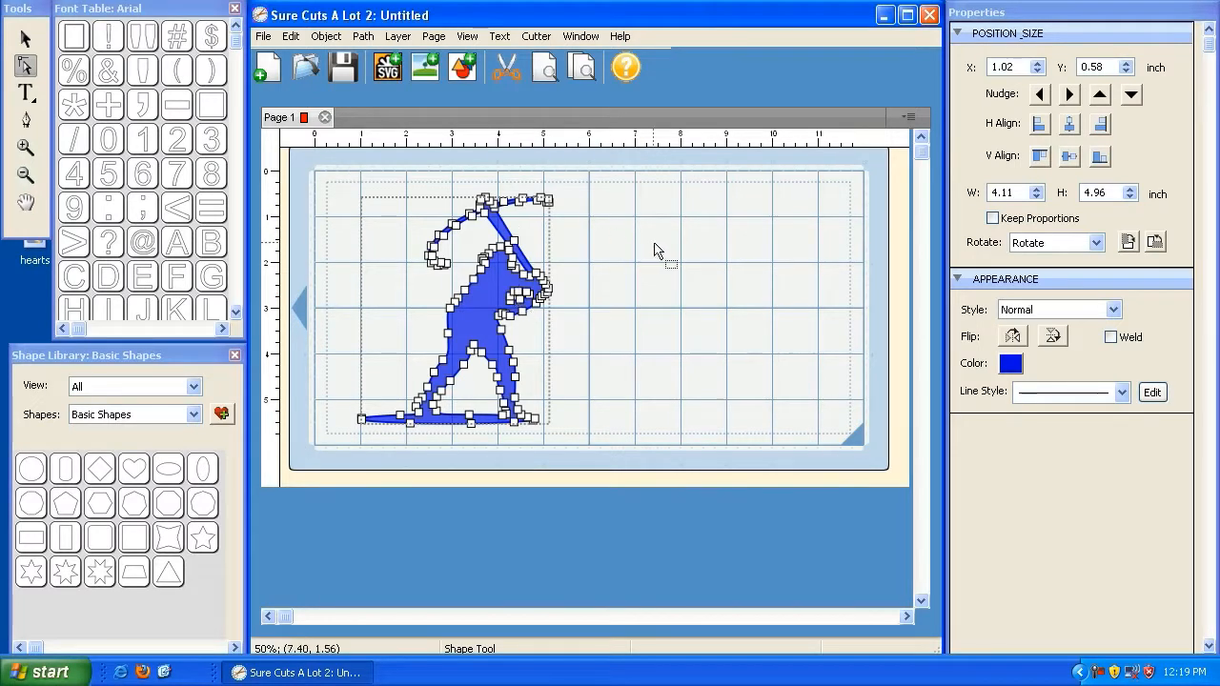
pyautogui.click(656, 253)
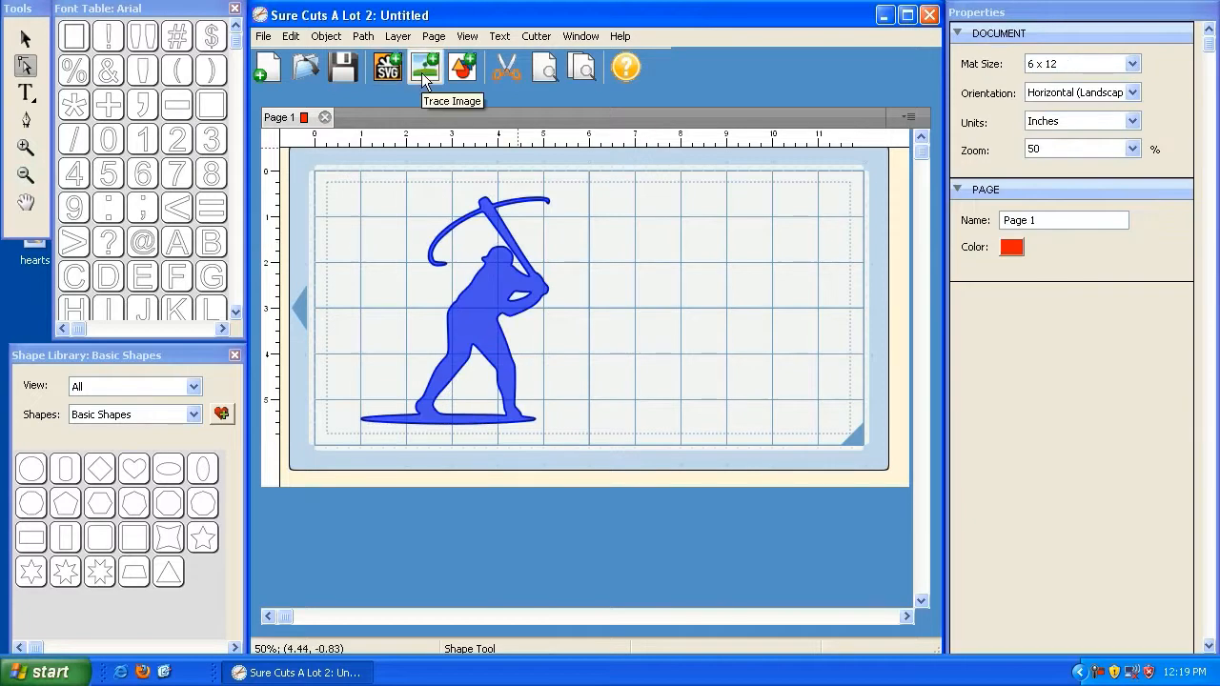
# - Start a second image trace and load the baseball image again
pyautogui.click(422, 70)
pyautogui.click(465, 156)
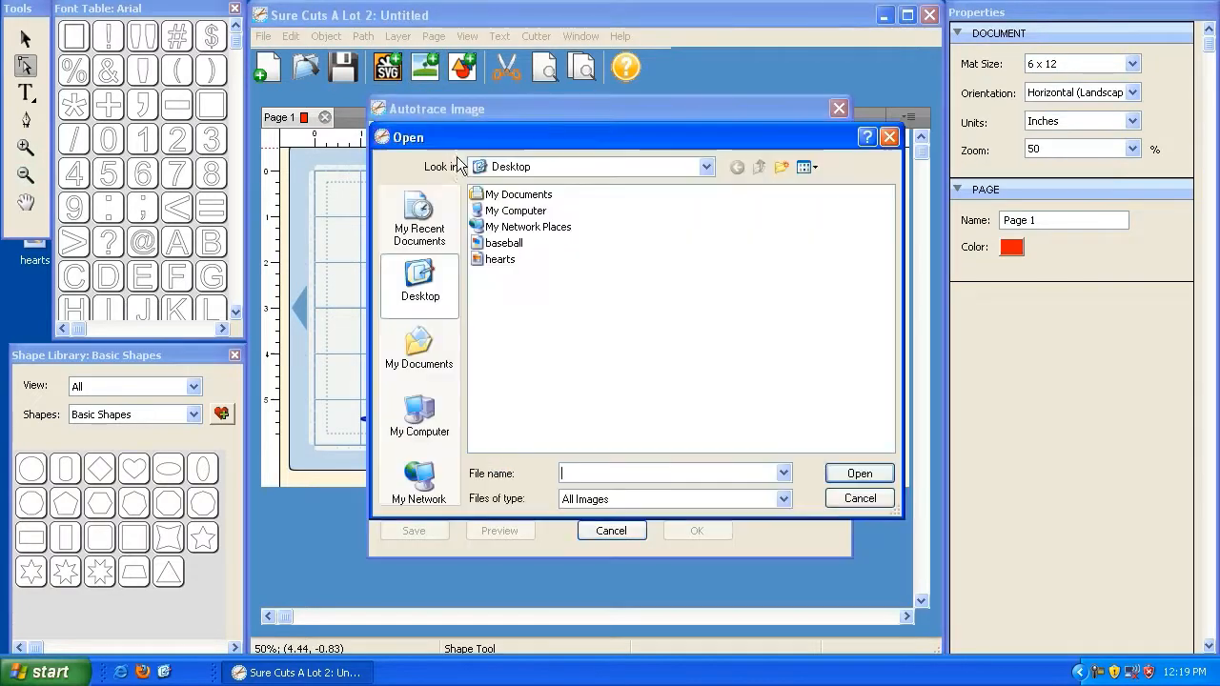
pyautogui.doubleClick(498, 247)
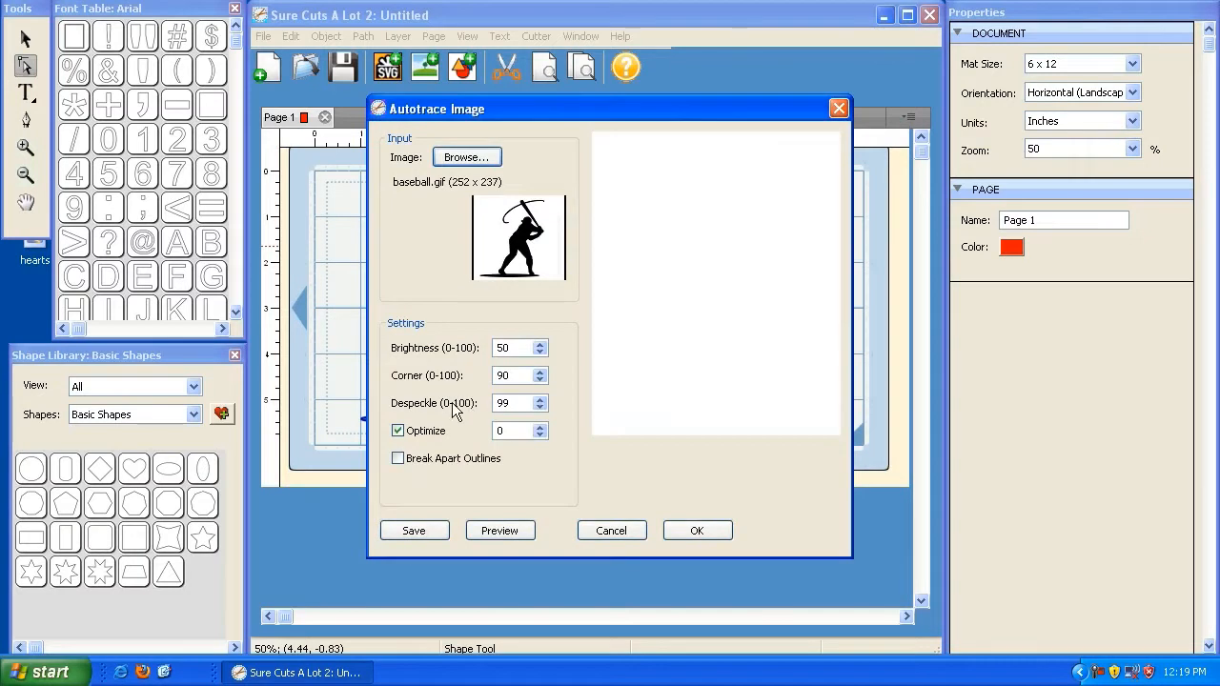
# - Set Optimize to 100, preview the trace and add the second baseball player to the mat
pyautogui.doubleClick(507, 430)
pyautogui.write('100')
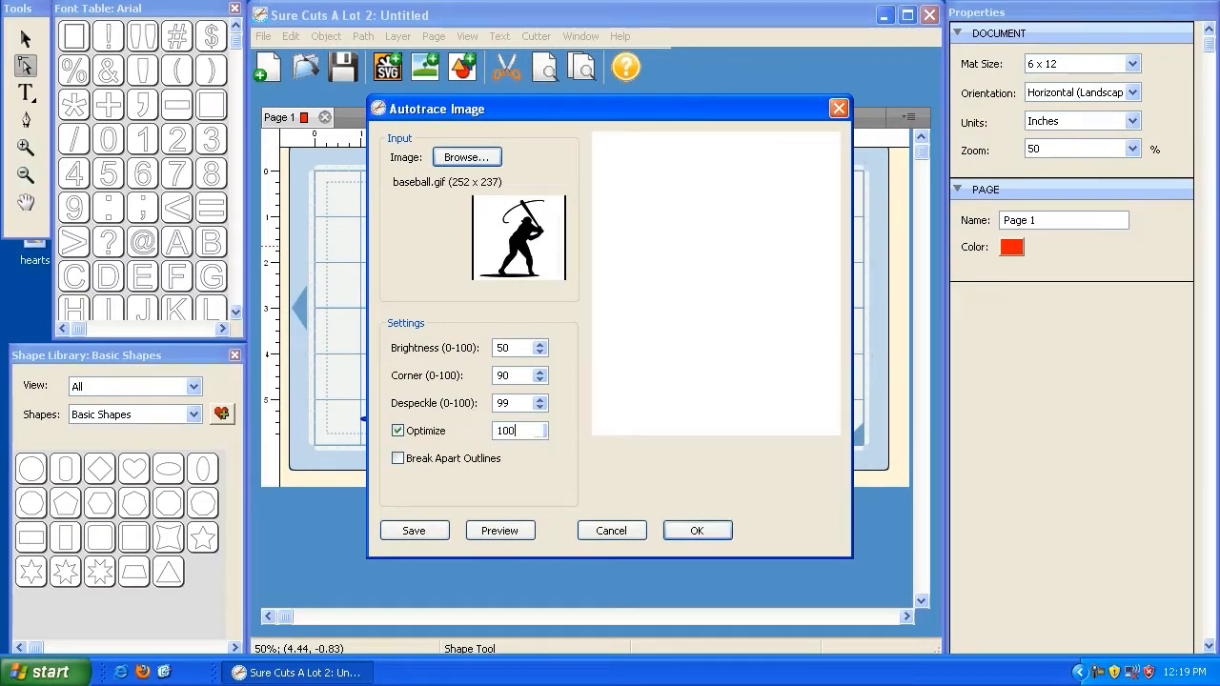
pyautogui.click(510, 532)
pyautogui.click(697, 531)
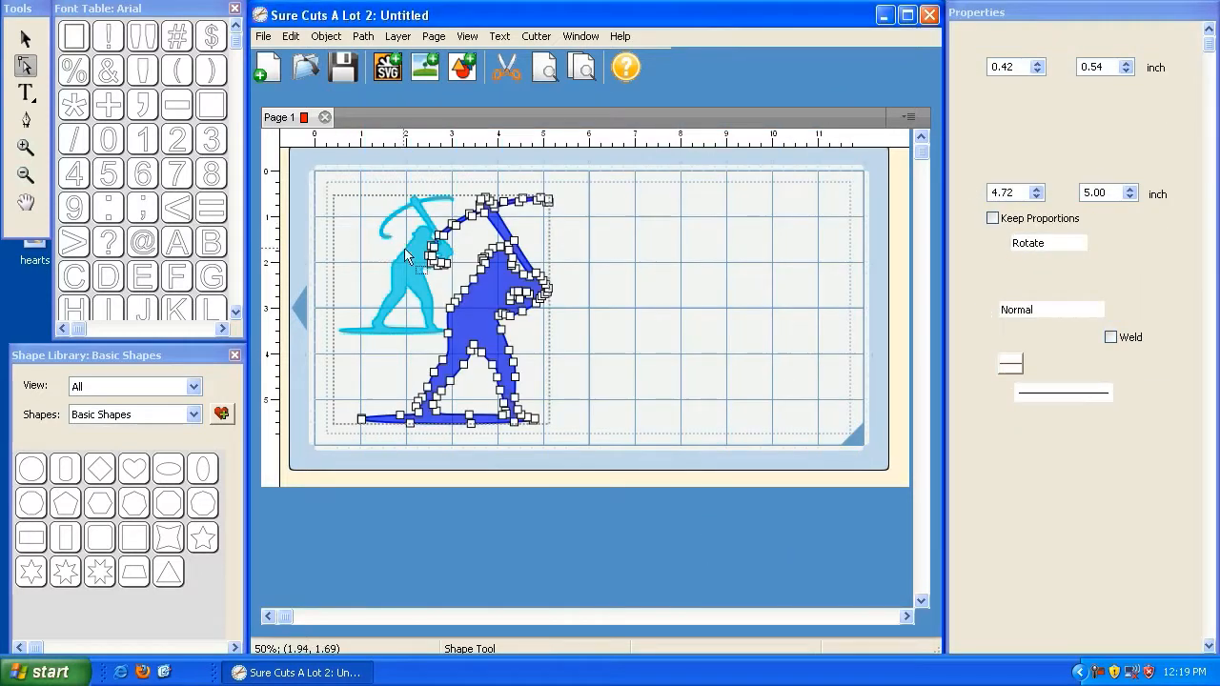
# - Separate the players, moving the blue one to about X 6.69, Y 0.67 and the cyan one to about X 1.60, Y 0.65 inches
pyautogui.click(27, 40)
pyautogui.moveTo(374, 211)
pyautogui.mouseDown()
pyautogui.moveTo(582, 185)
pyautogui.moveTo(612, 259)
pyautogui.mouseUp()
pyautogui.click(655, 282)
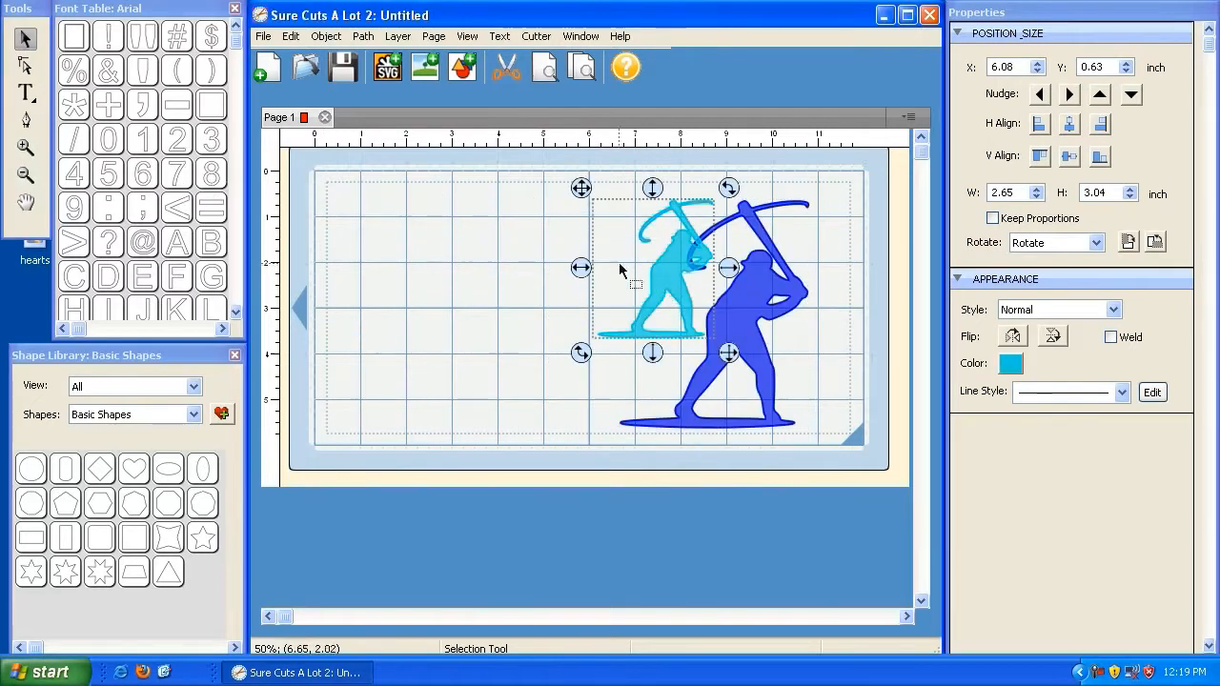
pyautogui.moveTo(578, 187); pyautogui.dragTo(376, 186)
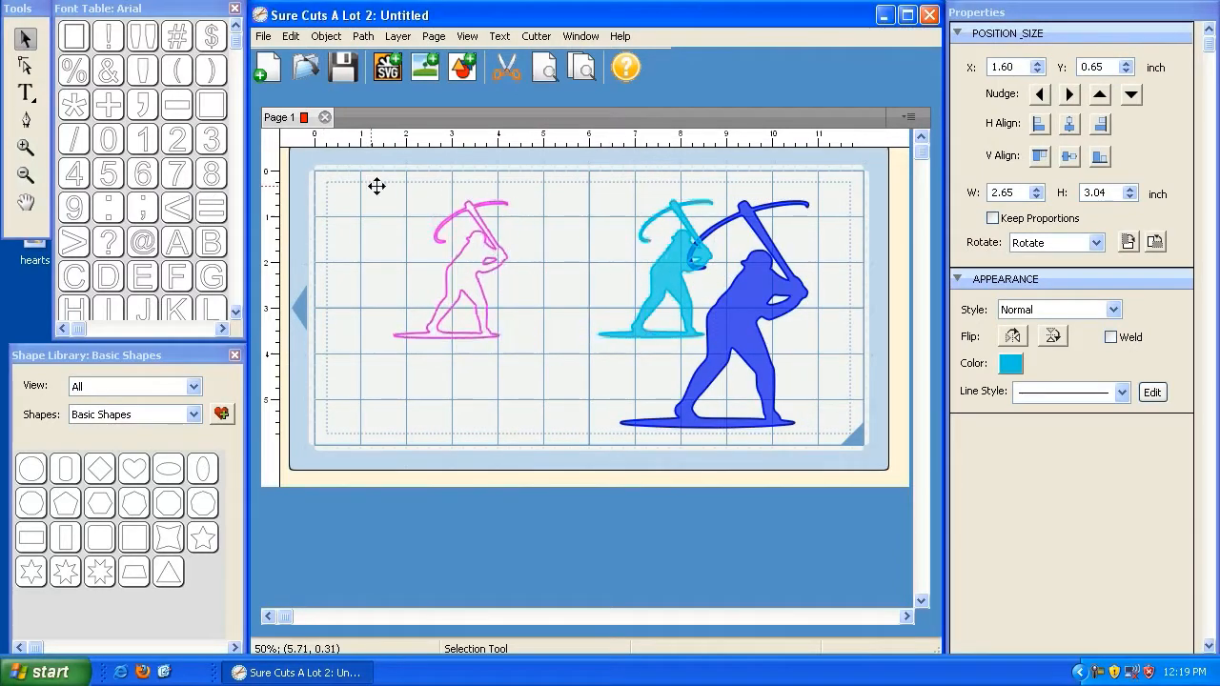
# - Ungroup the cyan player and enlarge it to about 4.22 by 4.84 inches
pyautogui.click(326, 37)
pyautogui.click(352, 115)
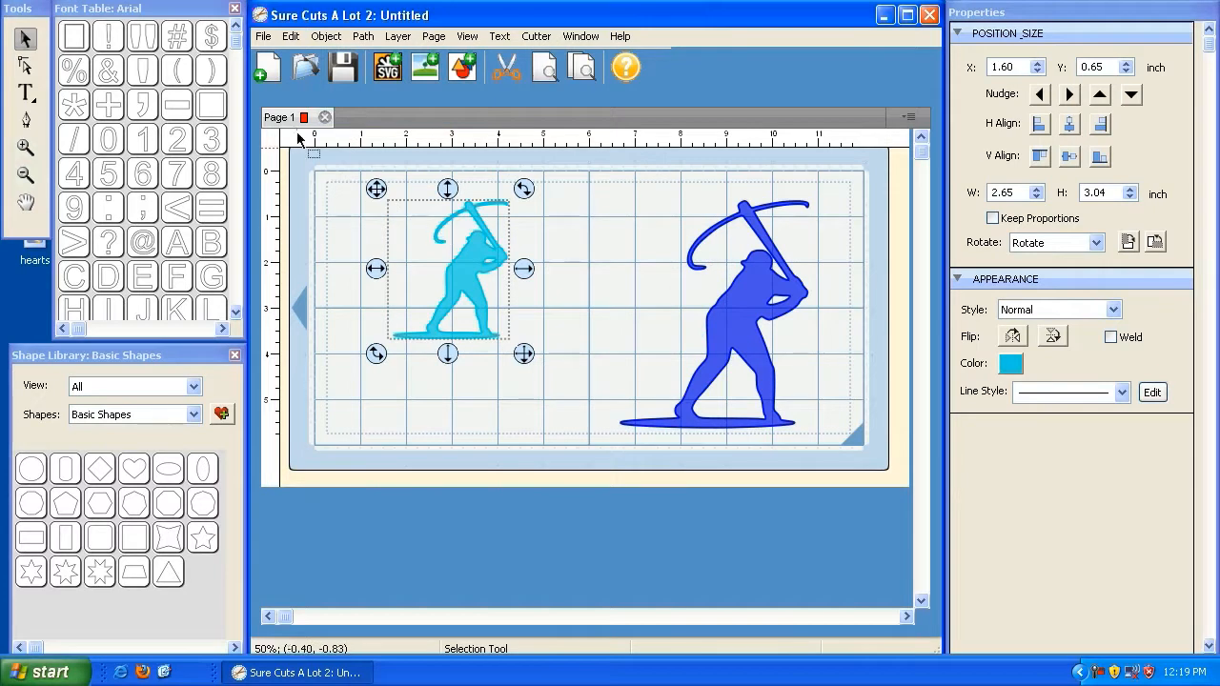
pyautogui.moveTo(523, 353); pyautogui.dragTo(594, 436)
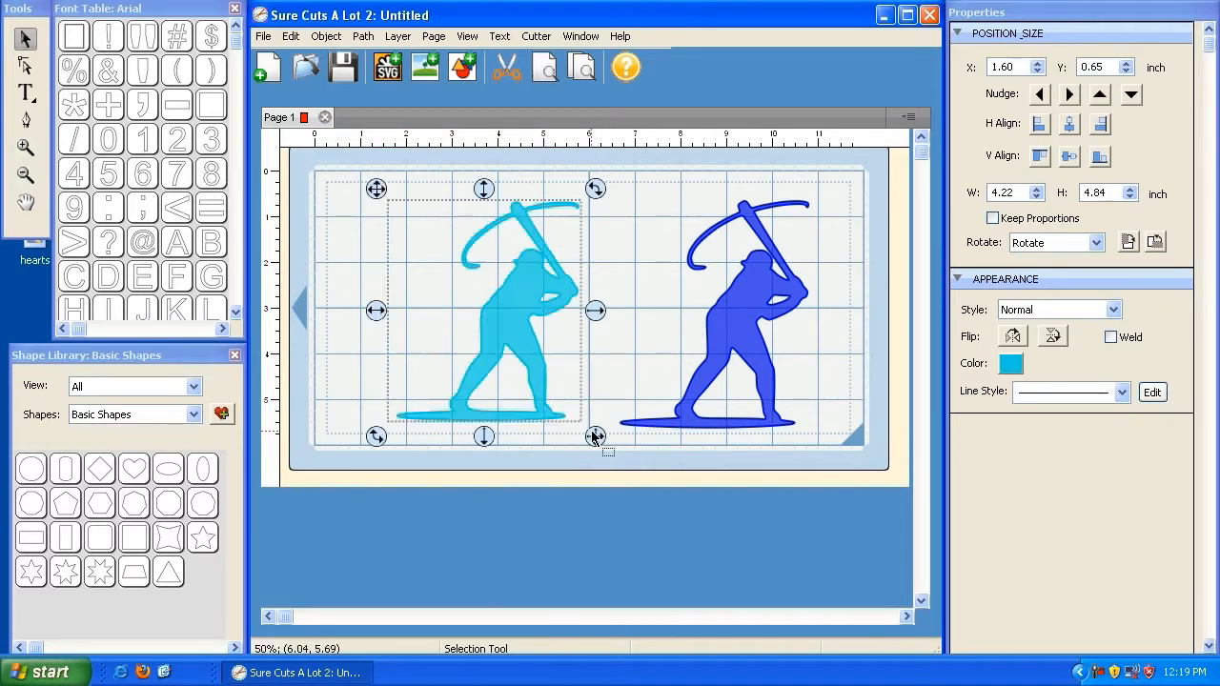
# - Compare the outline nodes of the cyan and blue players using the Shape Tool
pyautogui.click(26, 64)
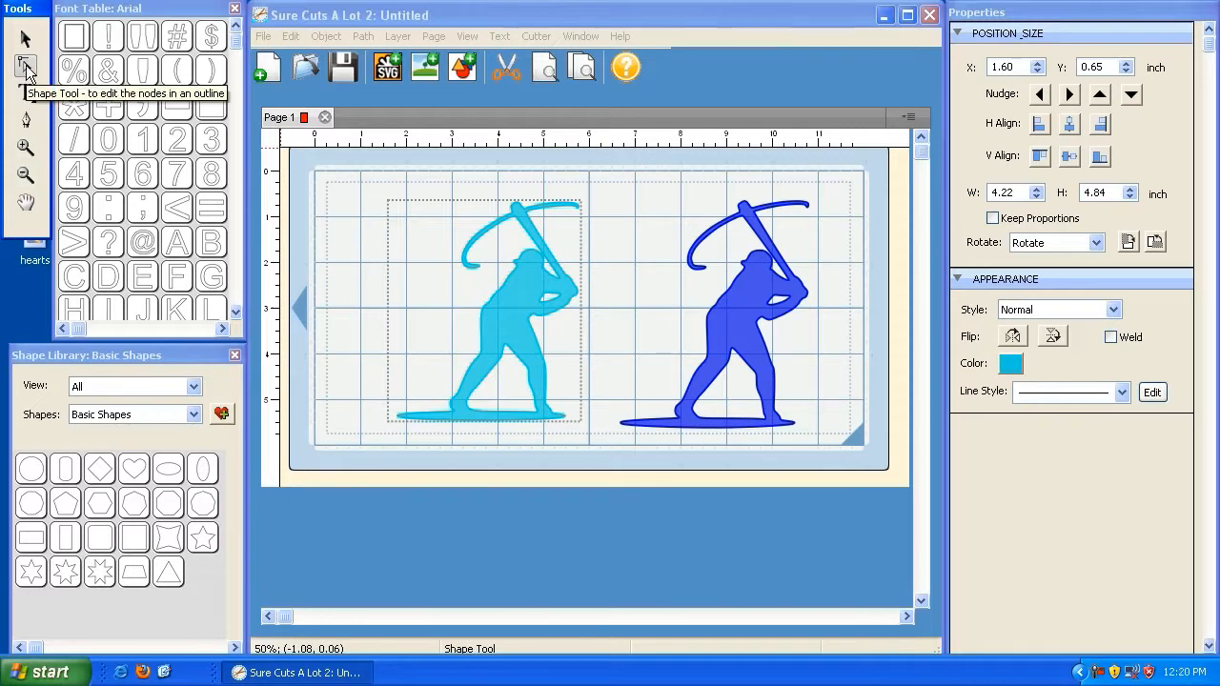
pyautogui.click(520, 297)
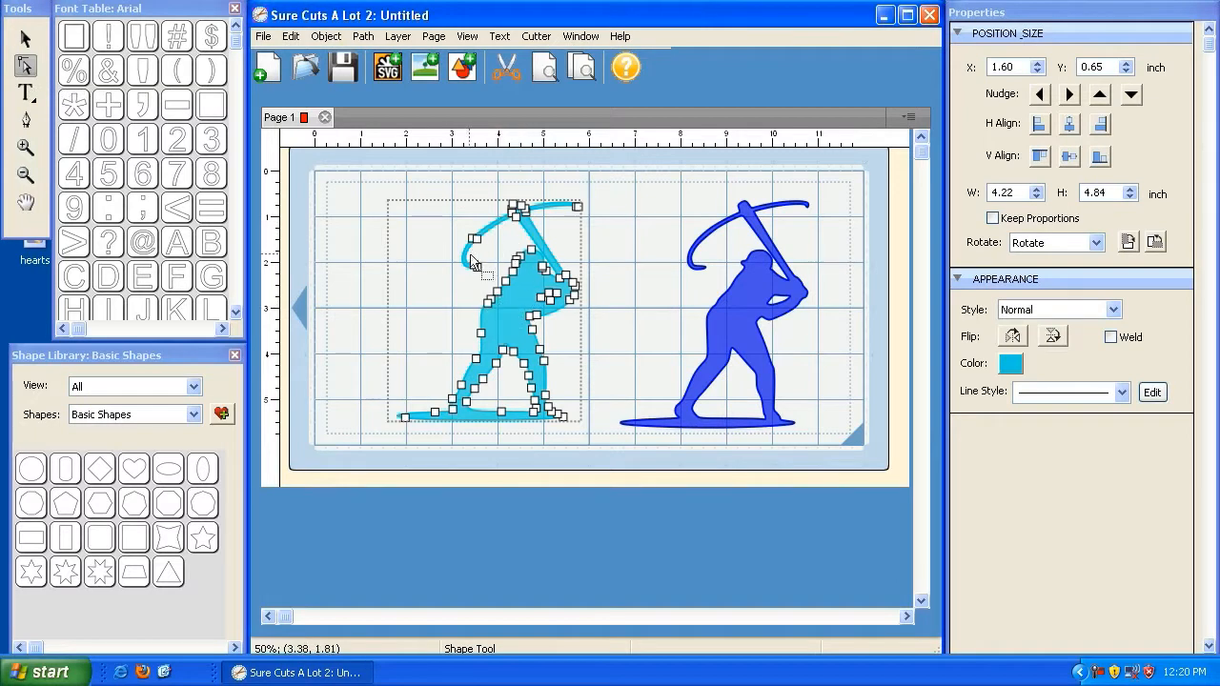
pyautogui.click(747, 303)
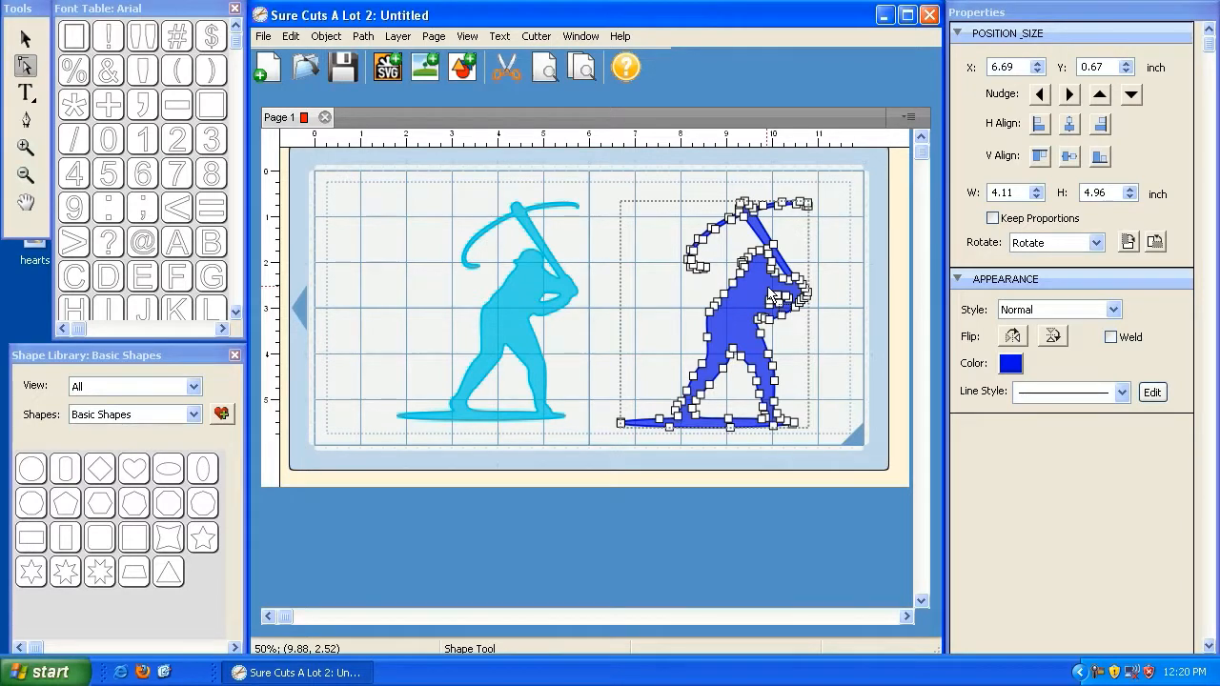
pyautogui.click(519, 307)
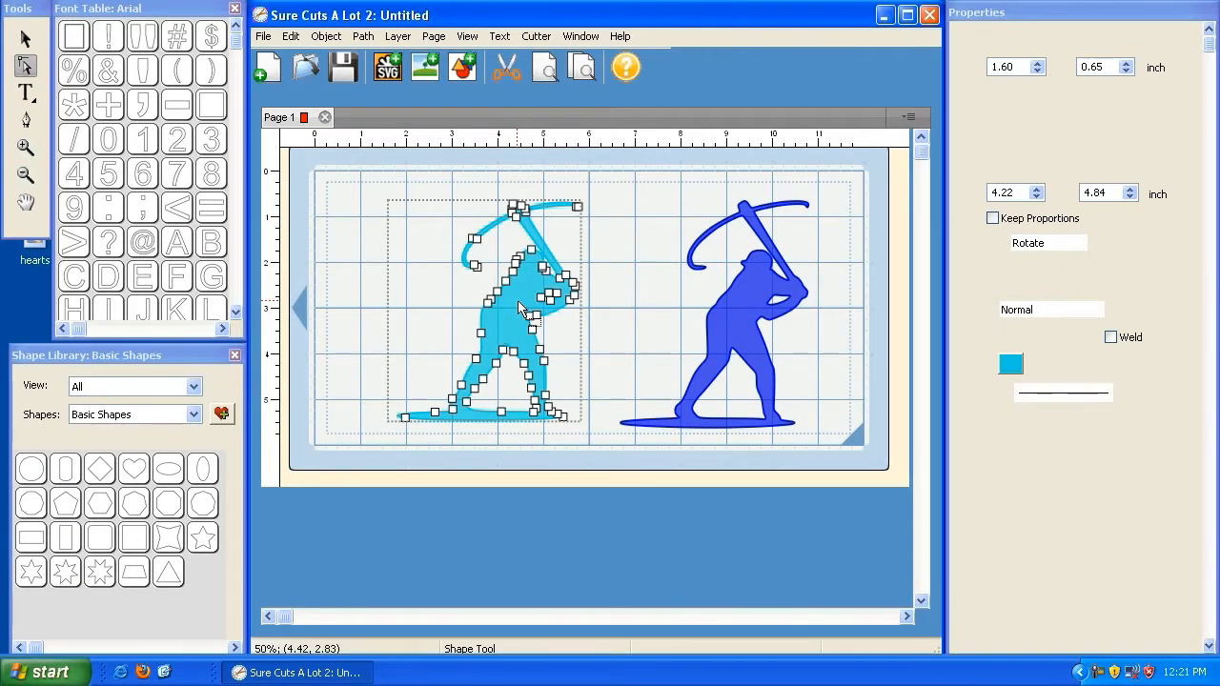
pyautogui.click(584, 189)
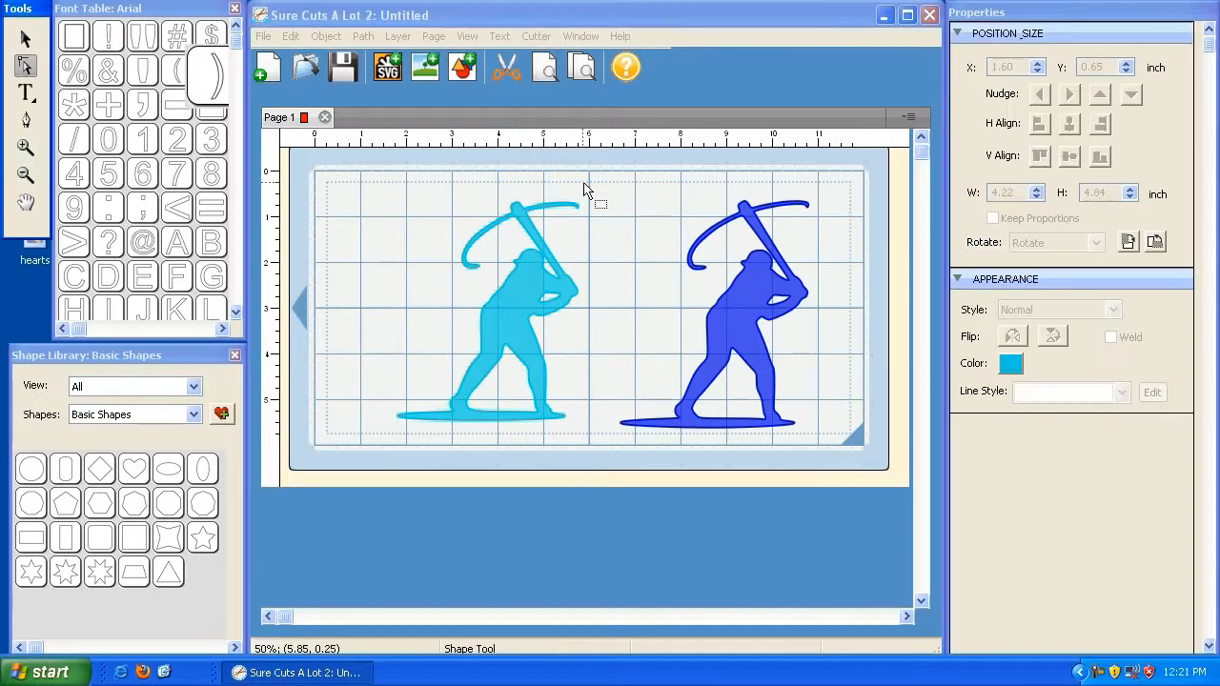
# - Delete both the cyan and blue baseball players from the mat
pyautogui.click(25, 38)
pyautogui.click(522, 298)
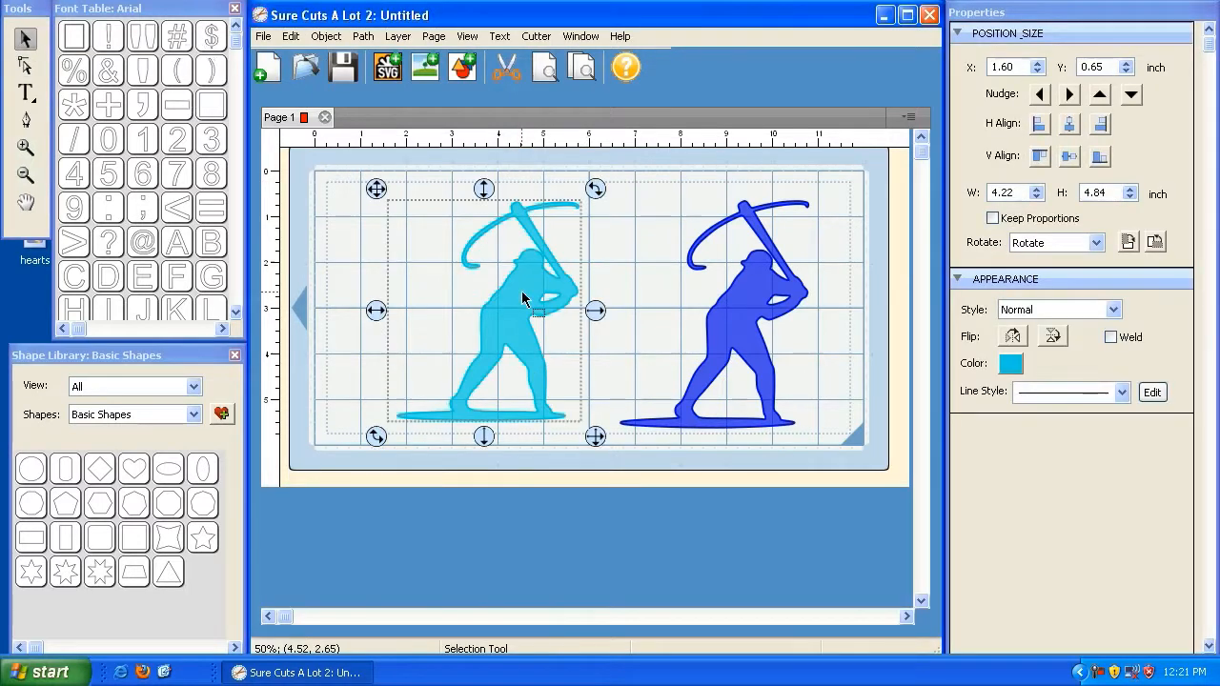
pyautogui.press('Delete')
pyautogui.click(753, 316)
pyautogui.press('Delete')
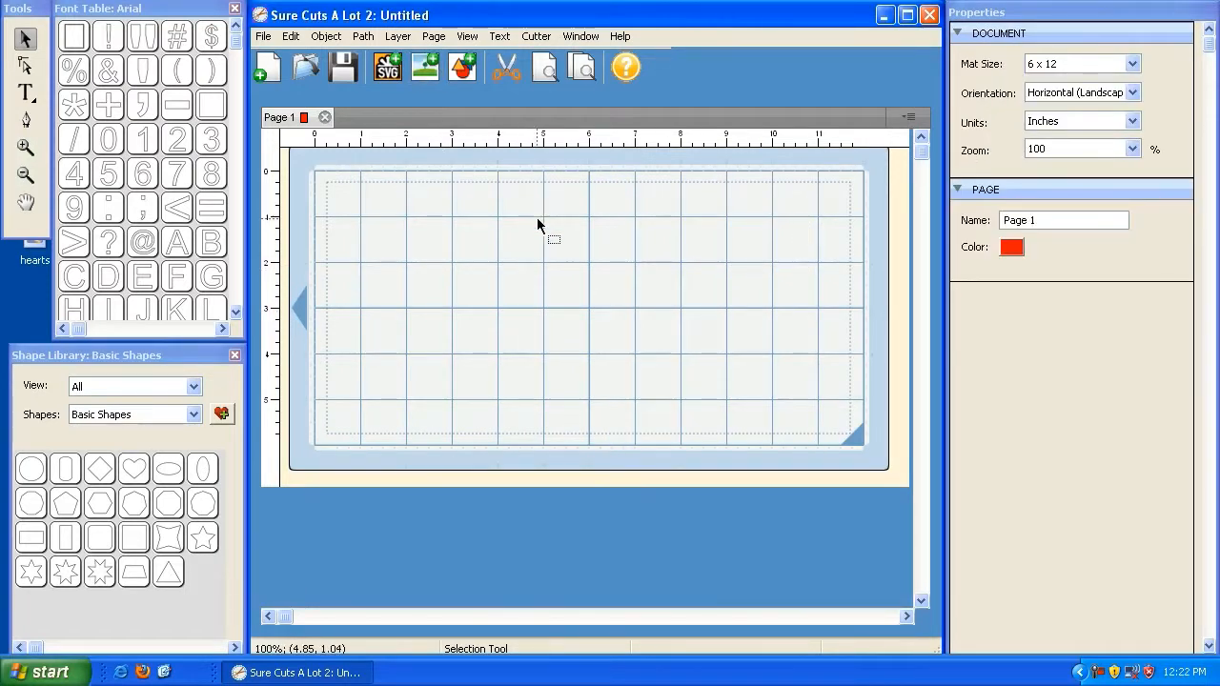
# - Start a new image trace and load the hearts image from the Desktop
pyautogui.click(427, 68)
pyautogui.click(467, 158)
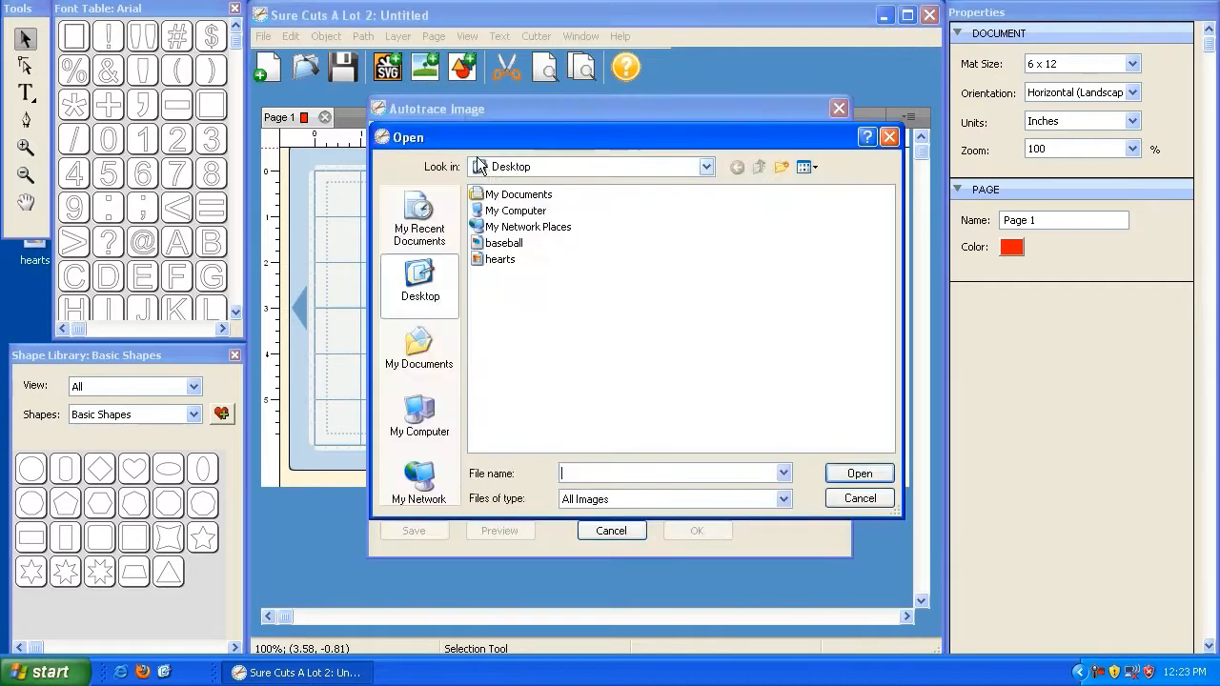
pyautogui.doubleClick(494, 260)
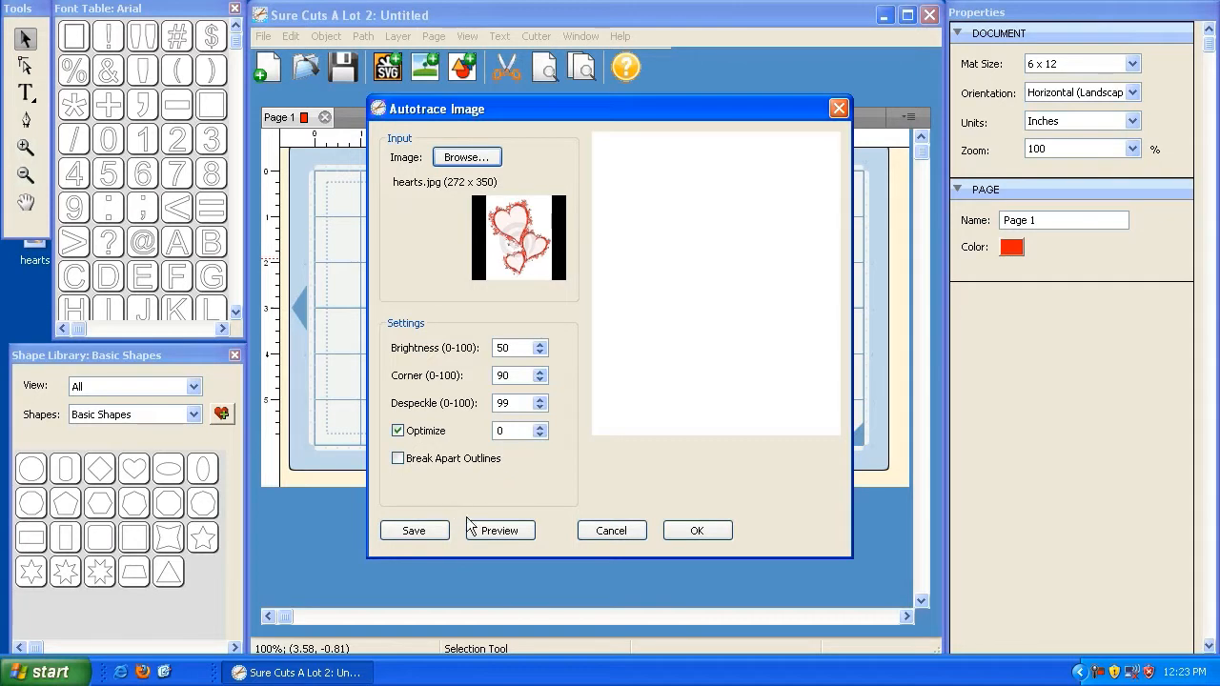
# - Preview the hearts trace, set Despeckle to 1, preview it again and place the trace on the mat
pyautogui.click(501, 531)
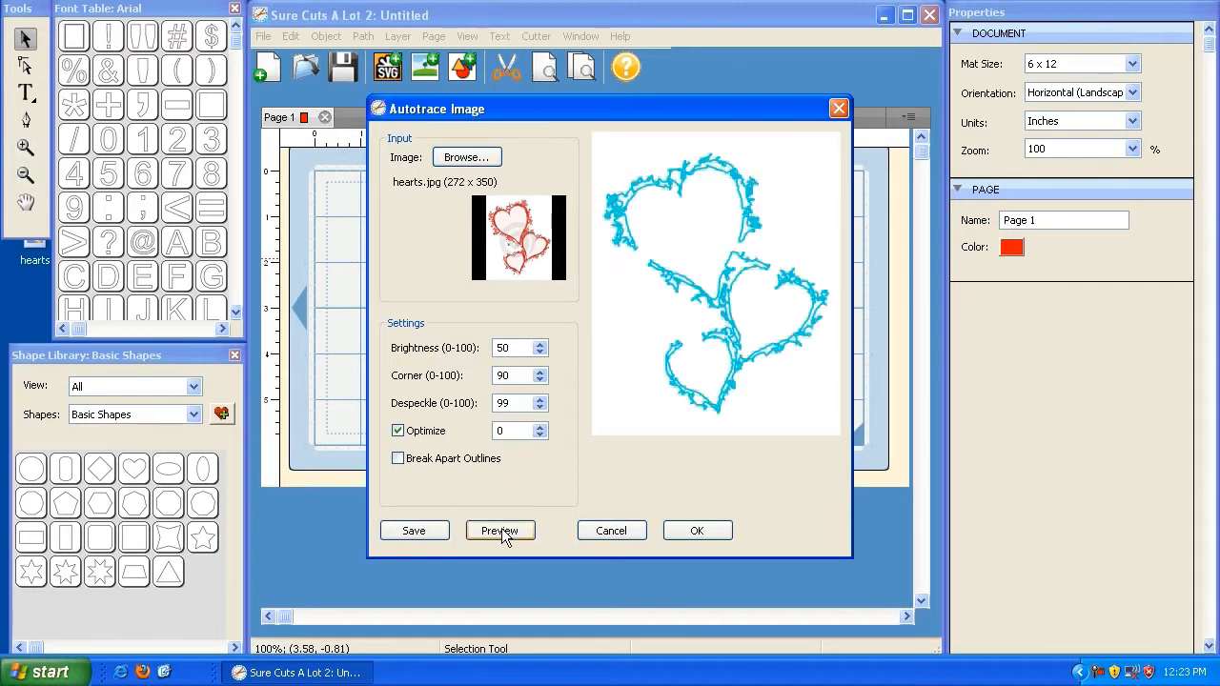
pyautogui.click(502, 403)
pyautogui.doubleClick(503, 403)
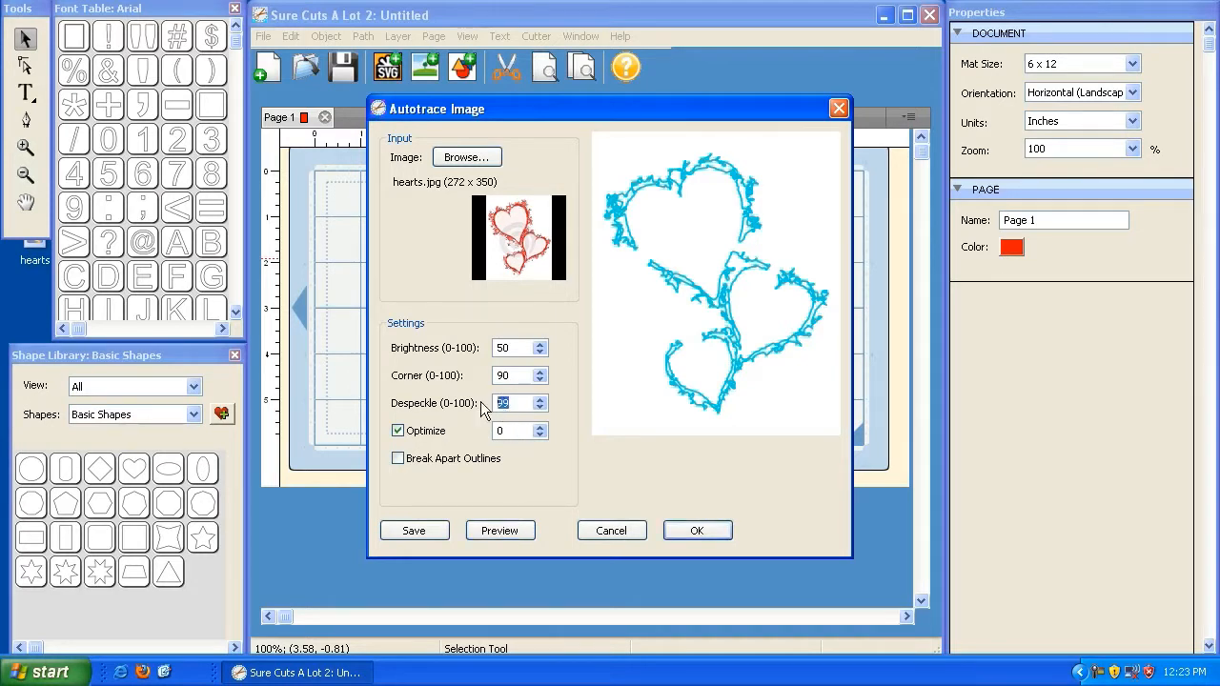
pyautogui.write('1')
pyautogui.click(495, 531)
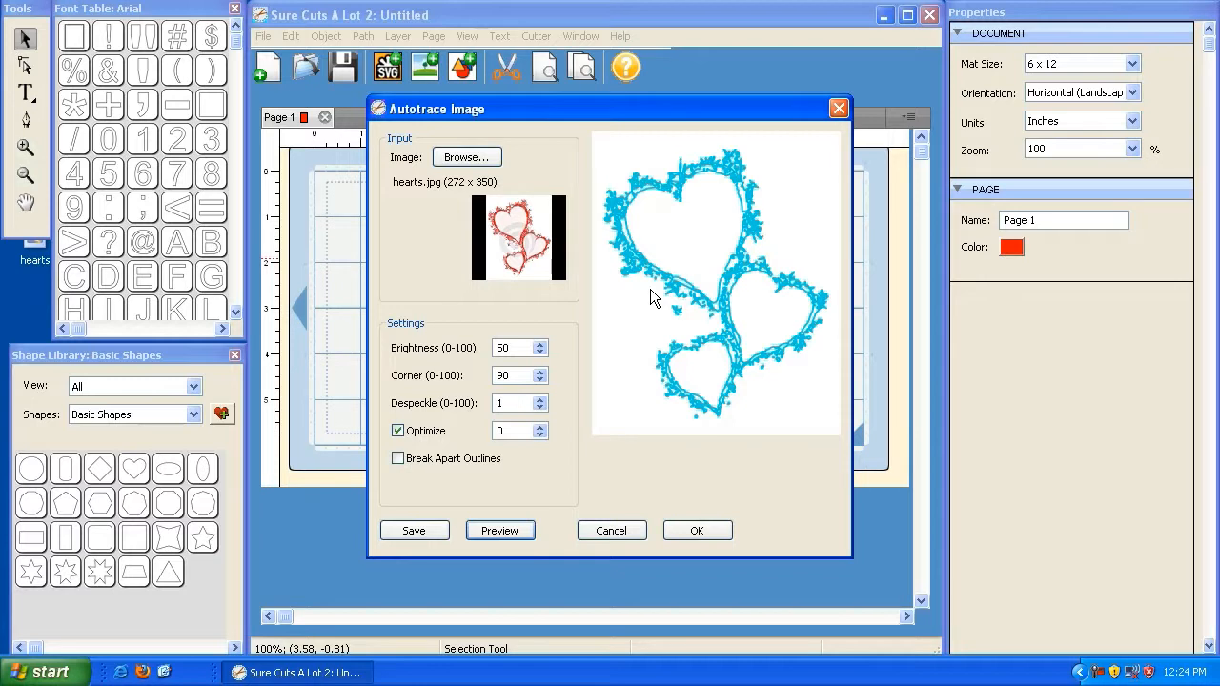
pyautogui.click(704, 530)
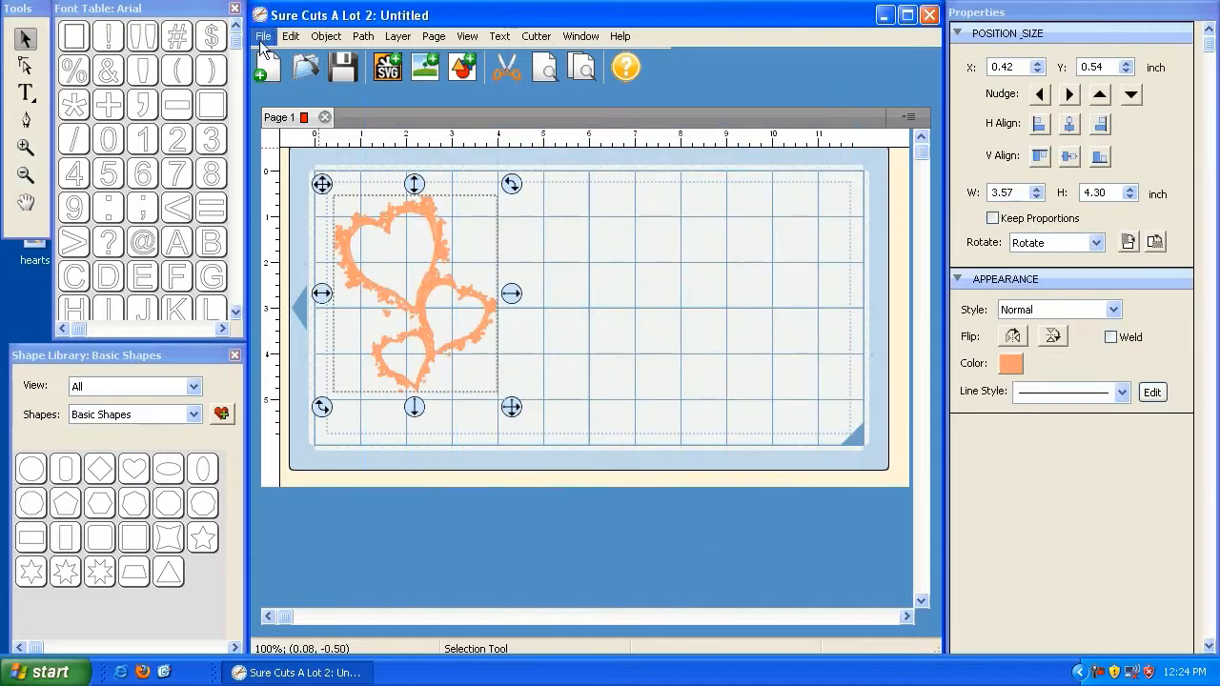
# - Ungroup the hearts trace and examine its outline nodes with the Shape Tool
pyautogui.click(325, 37)
pyautogui.click(347, 115)
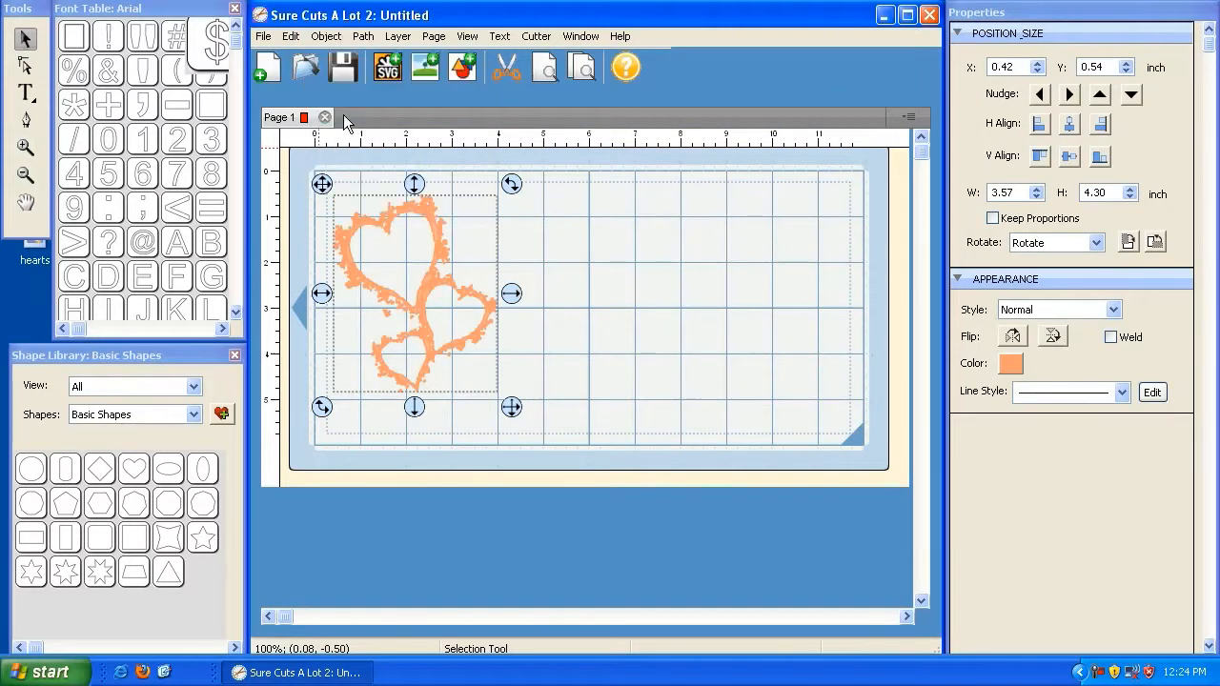
pyautogui.click(26, 65)
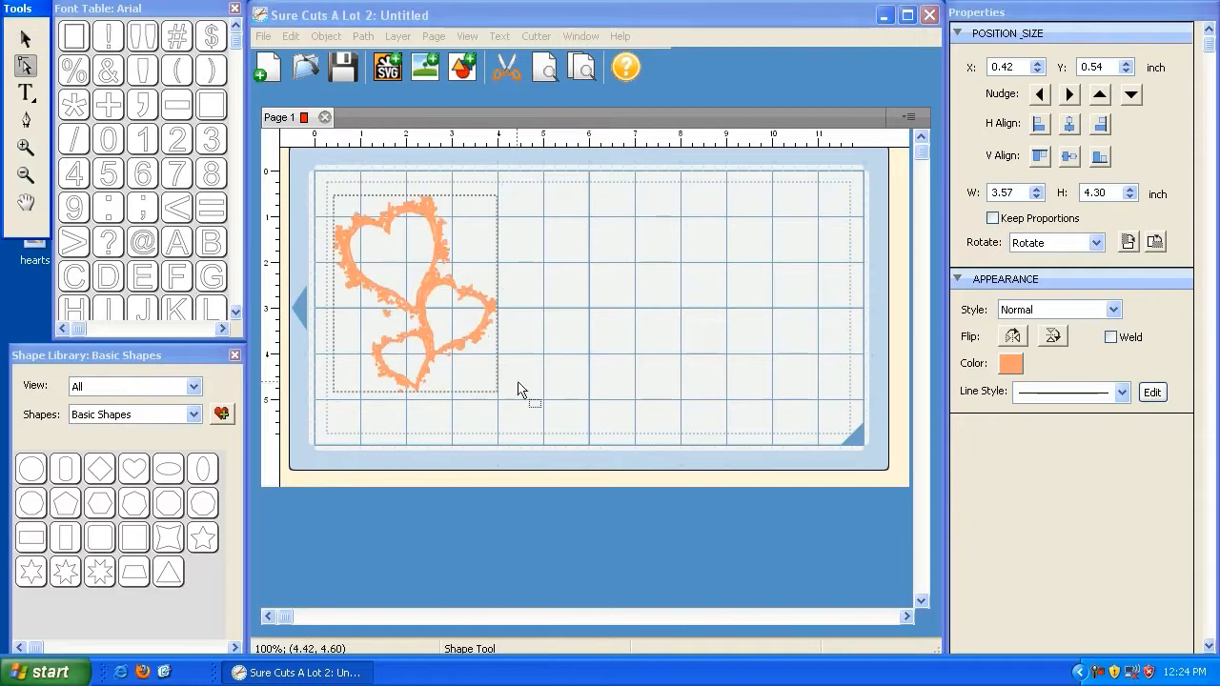
pyautogui.click(436, 275)
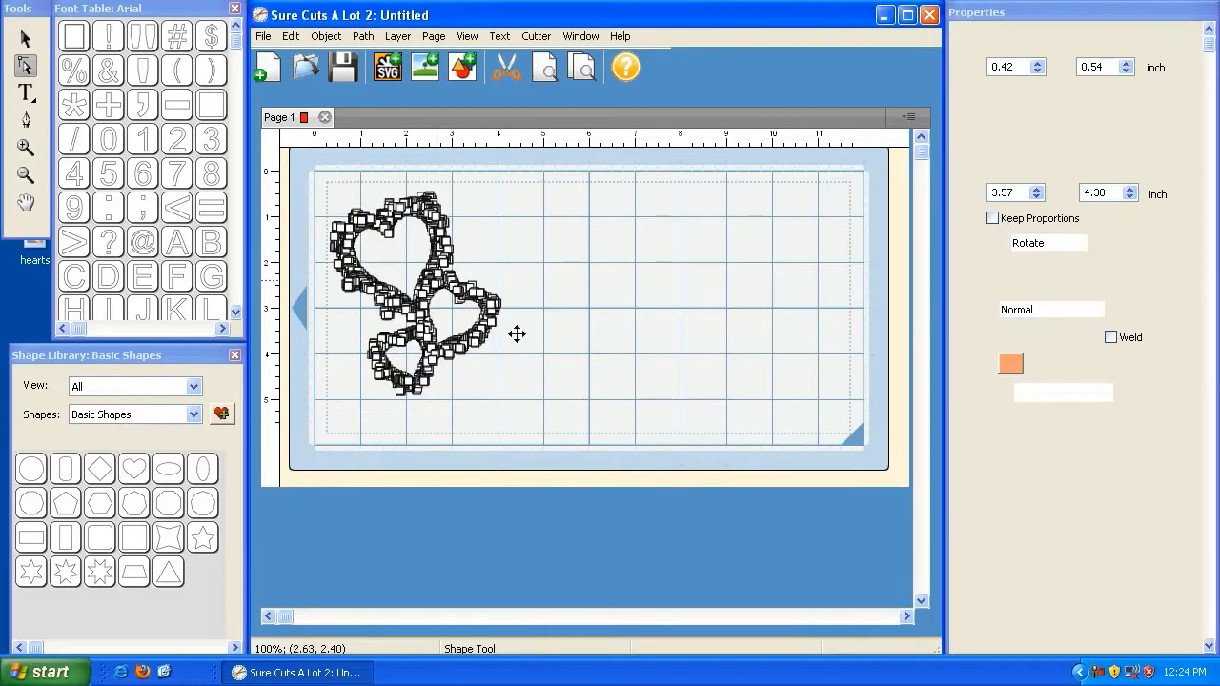
pyautogui.click(457, 289)
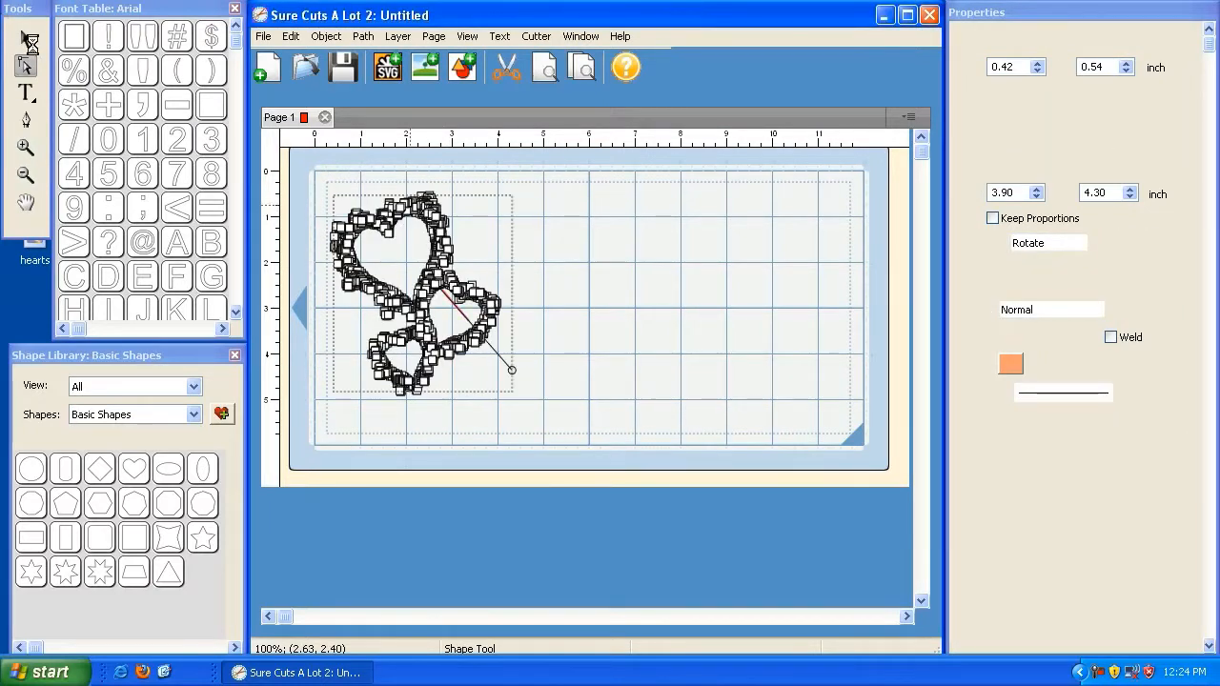
# - Delete the hearts trace from the mat
pyautogui.click(26, 38)
pyautogui.click(412, 230)
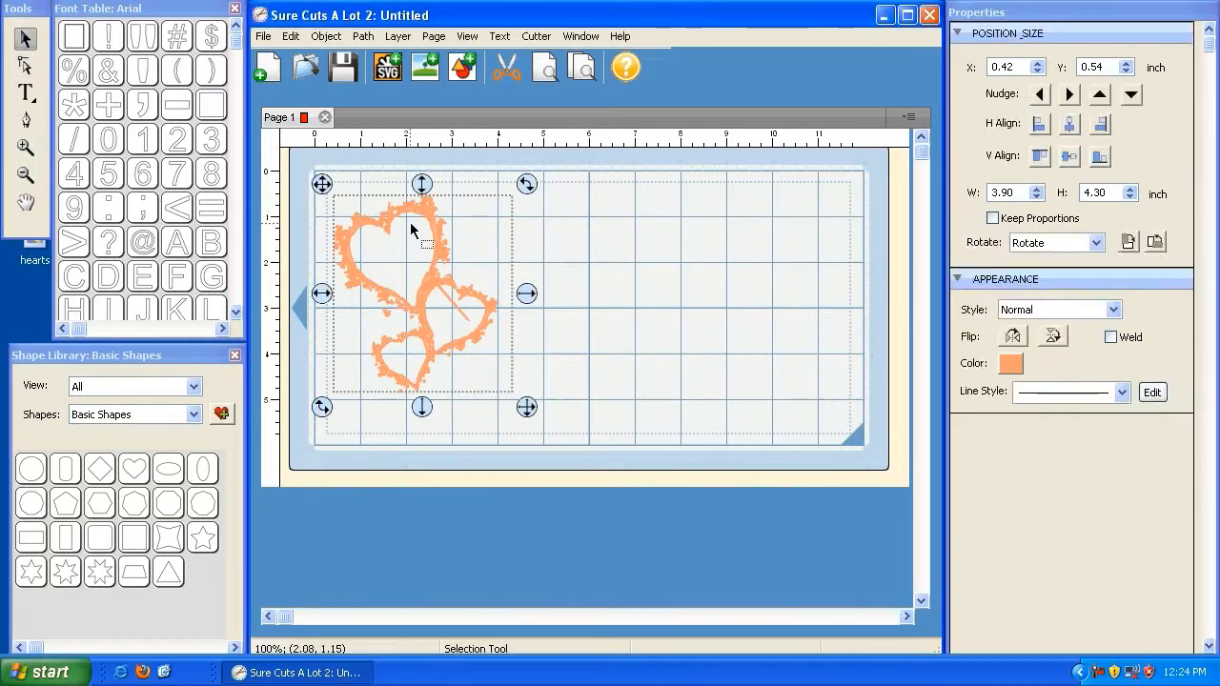
pyautogui.press('Delete')
# - Start a new image trace of the hearts image and preview it with Despeckle set to 99
pyautogui.click(419, 69)
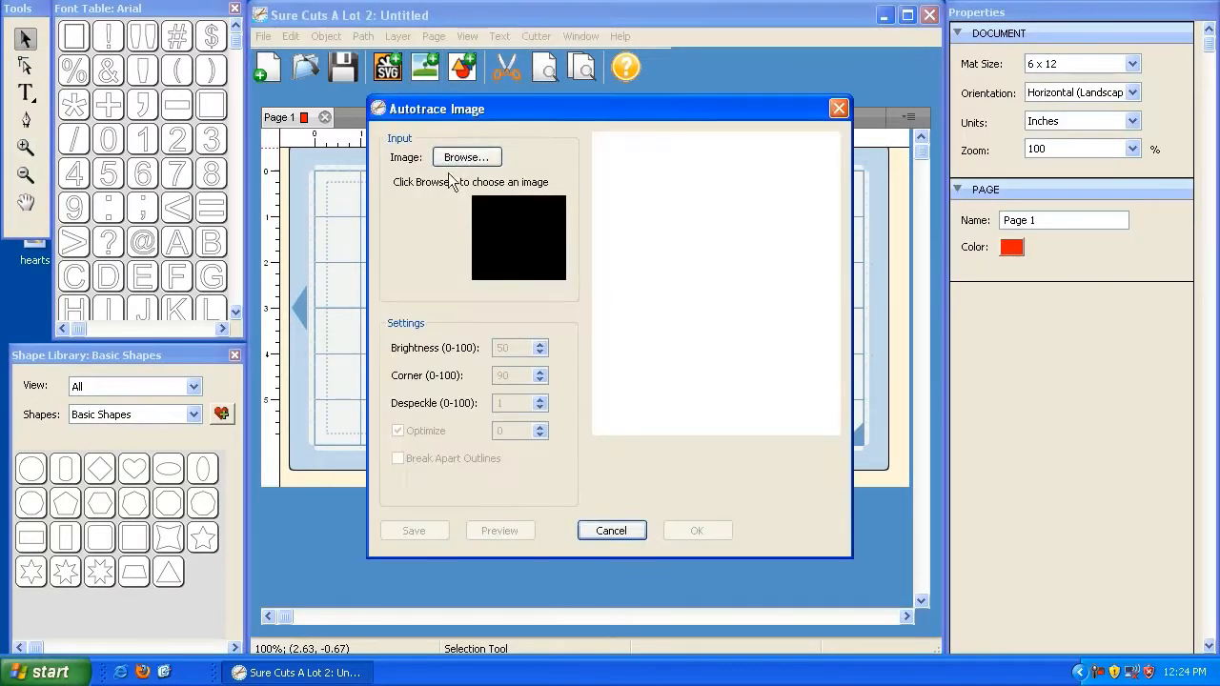
pyautogui.click(466, 157)
pyautogui.doubleClick(410, 259)
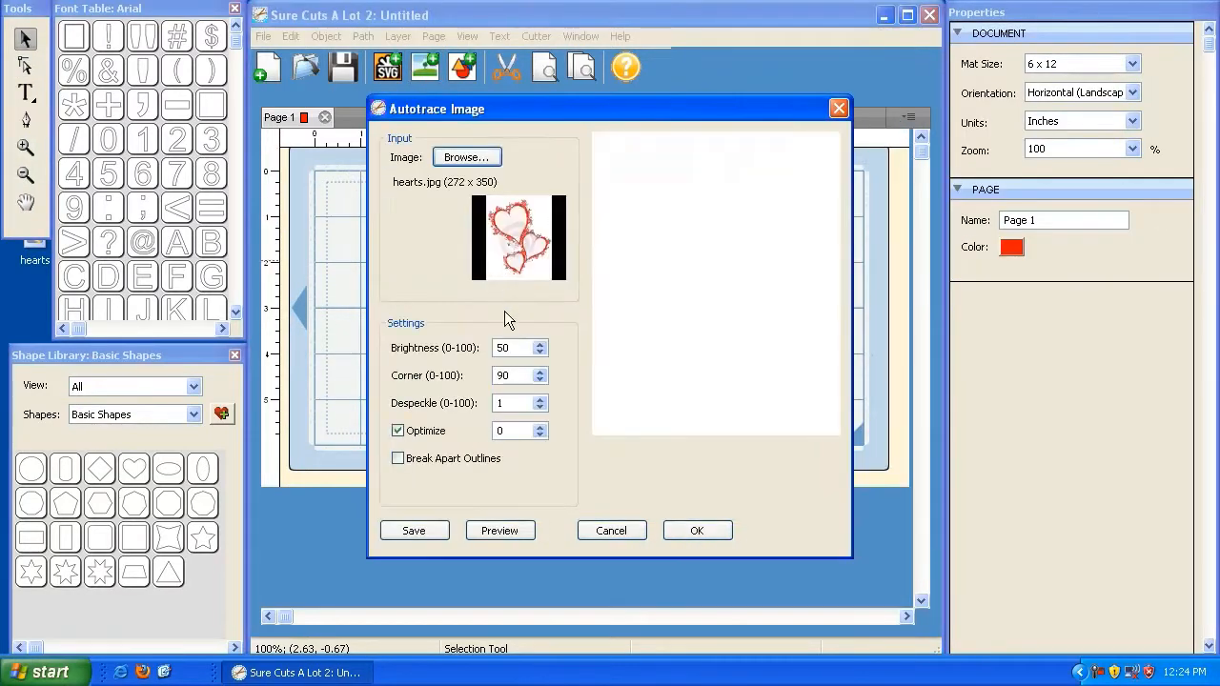
pyautogui.doubleClick(513, 403)
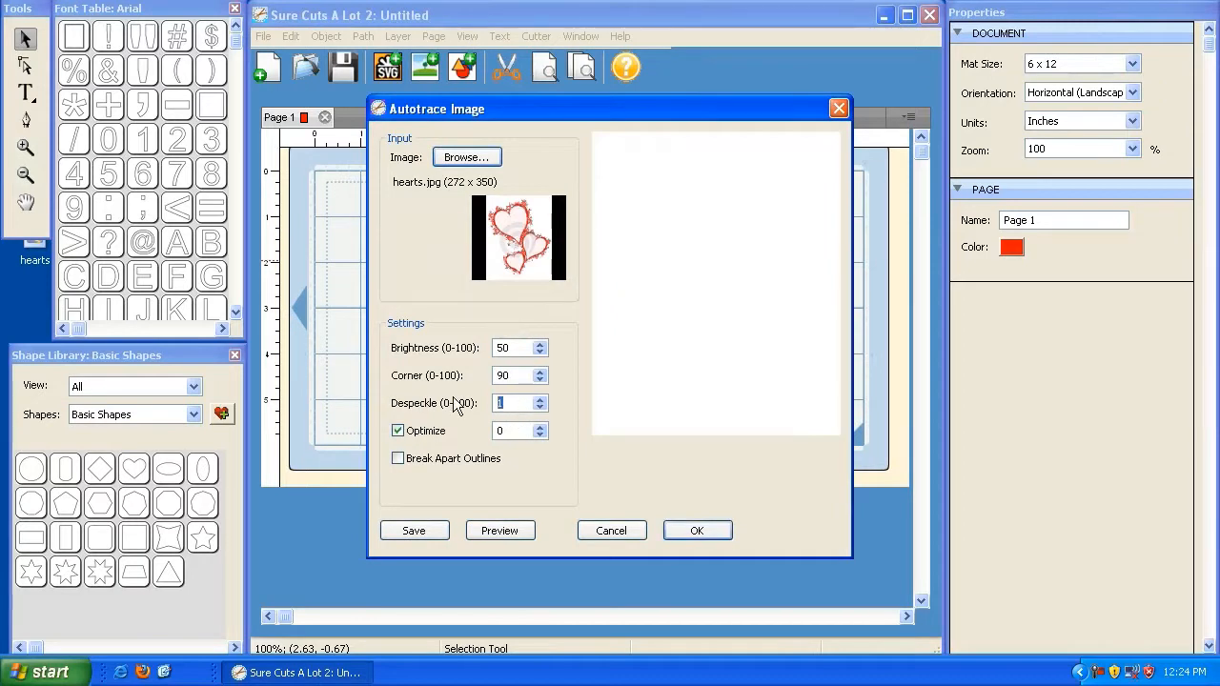
pyautogui.write('99')
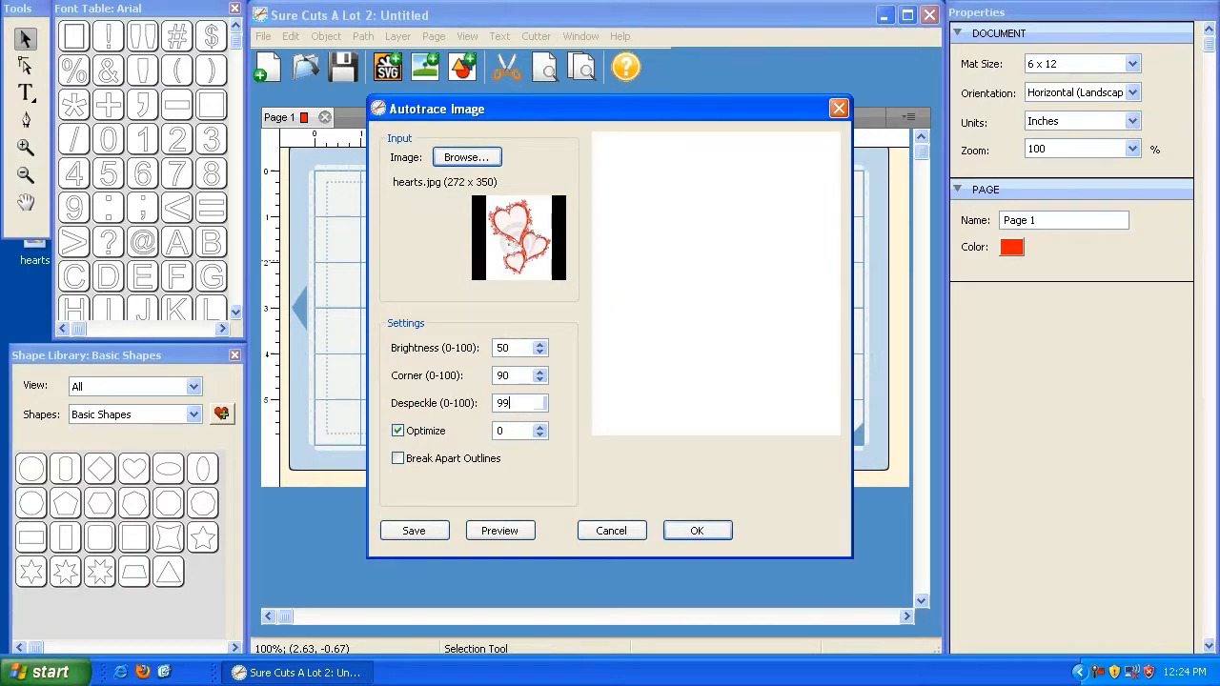
pyautogui.click(485, 528)
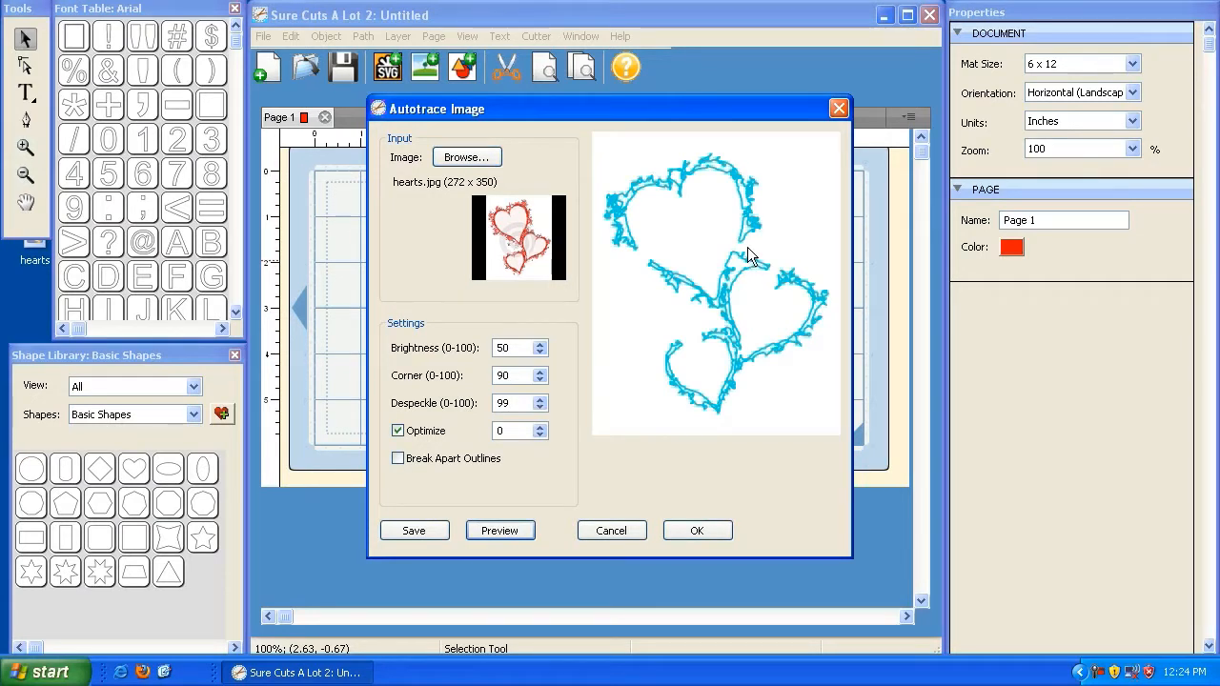
# - Set Despeckle to 1 and preview the hearts trace with the new setting
pyautogui.doubleClick(541, 404)
pyautogui.write('1')
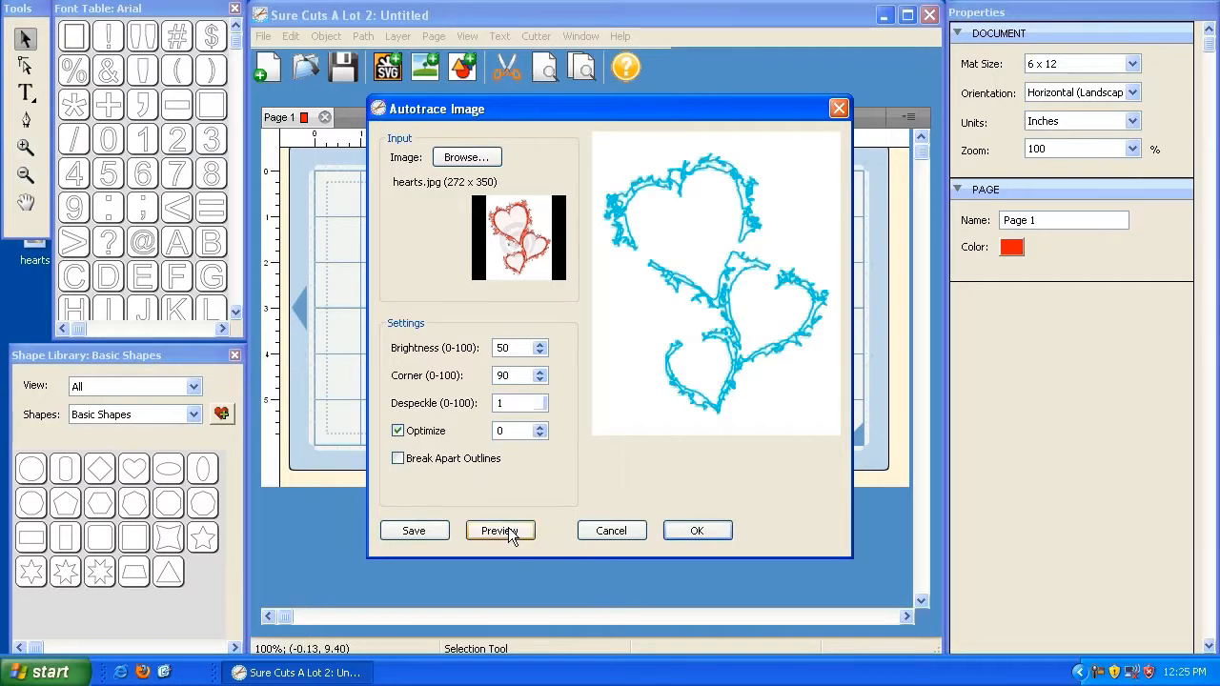
pyautogui.click(511, 536)
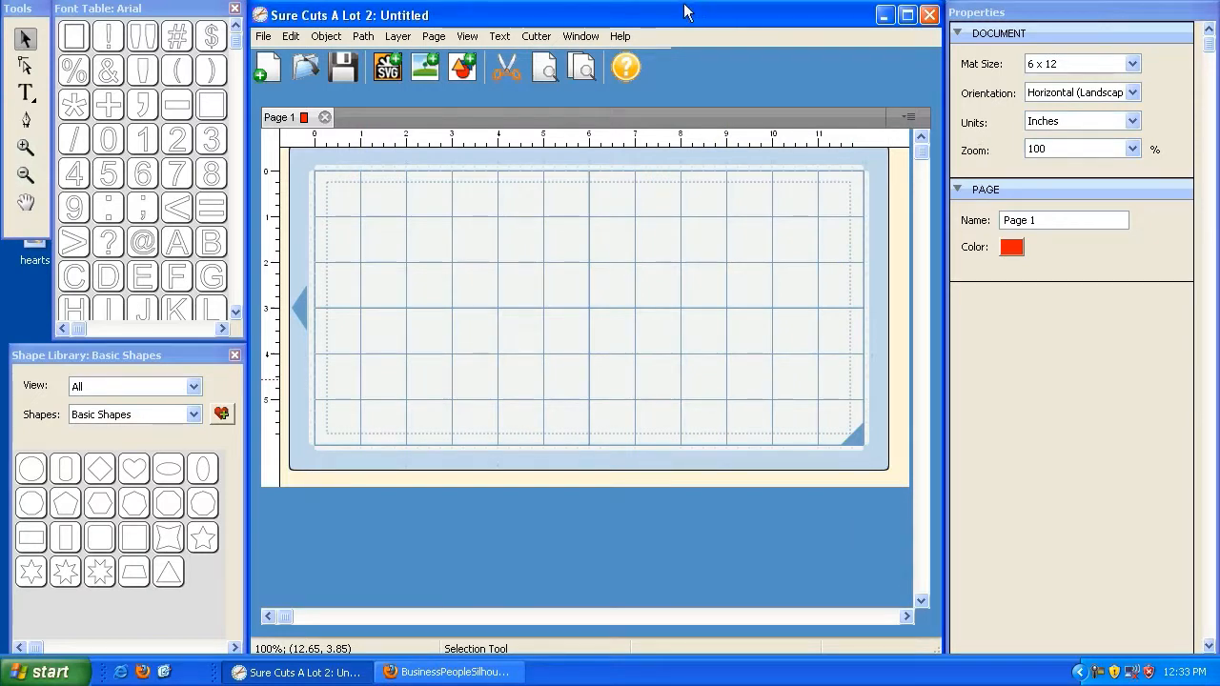
# - Show the Layers window and return focus to the empty project
pyautogui.click(582, 37)
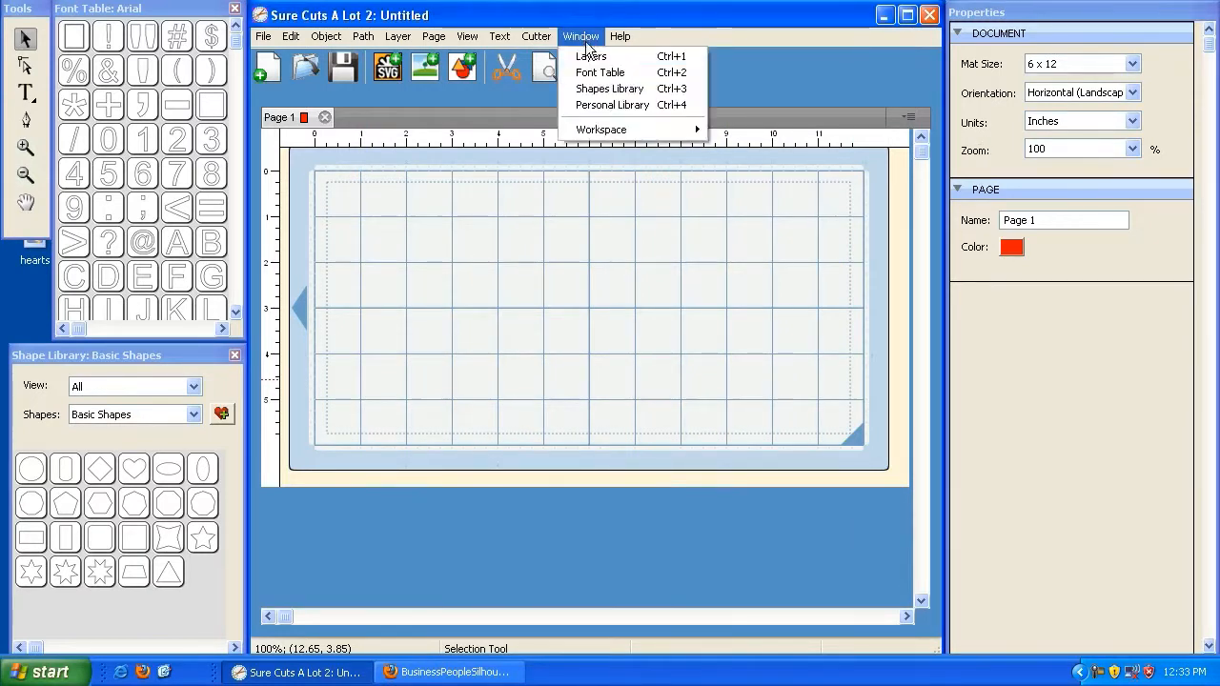
pyautogui.click(589, 54)
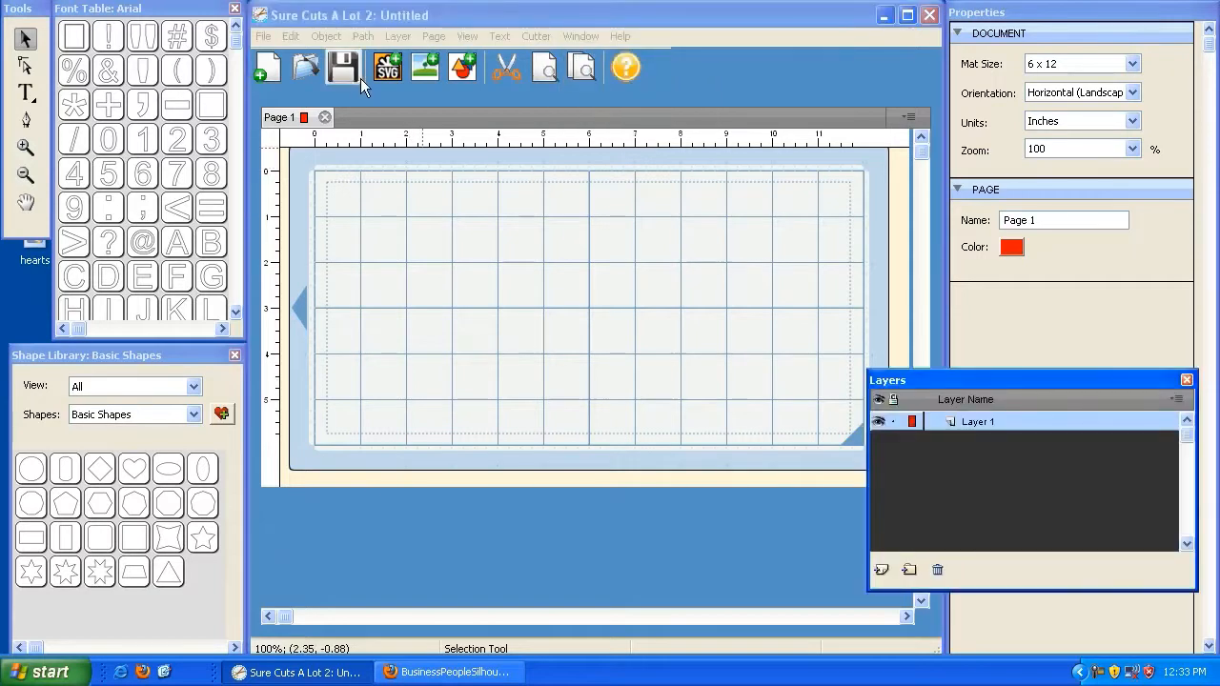
pyautogui.click(369, 18)
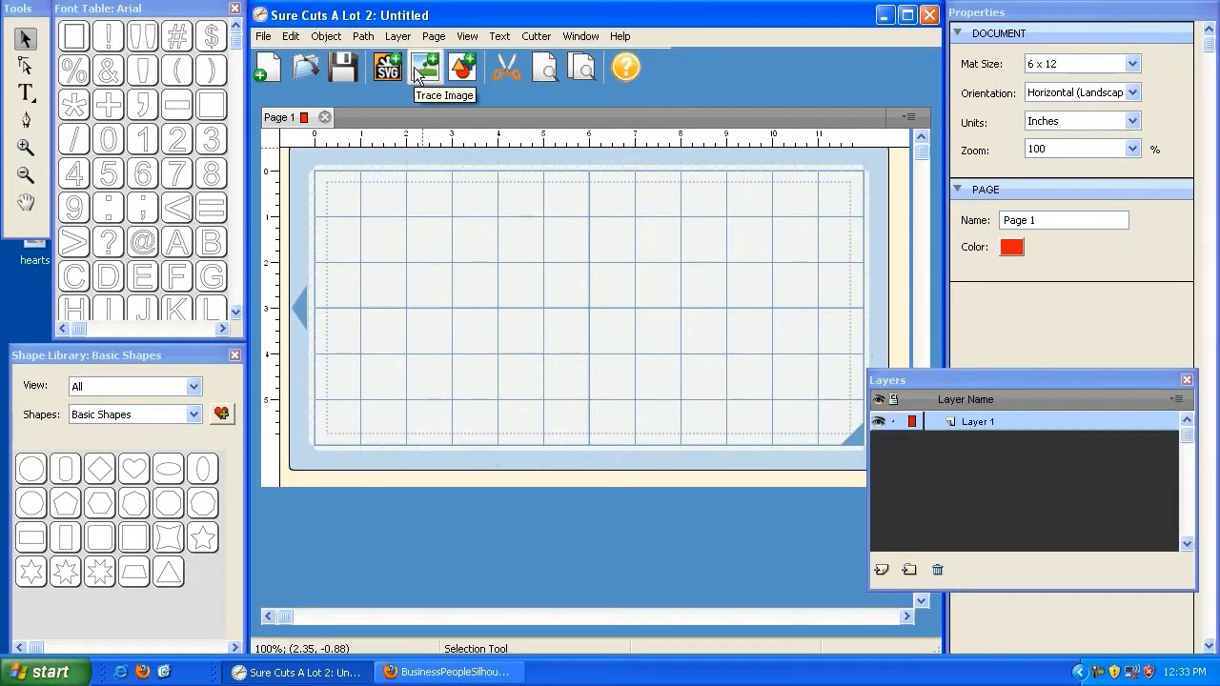
# - Start a new image trace and load the people image from the Desktop
pyautogui.click(262, 38)
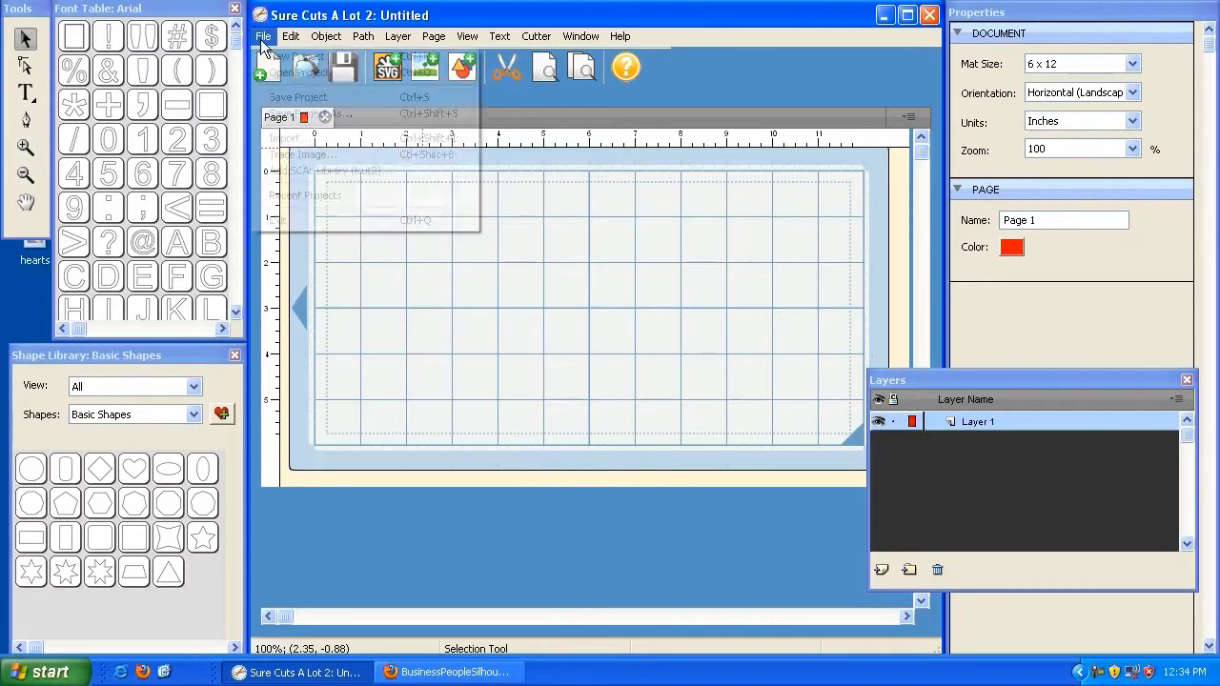
pyautogui.click(305, 153)
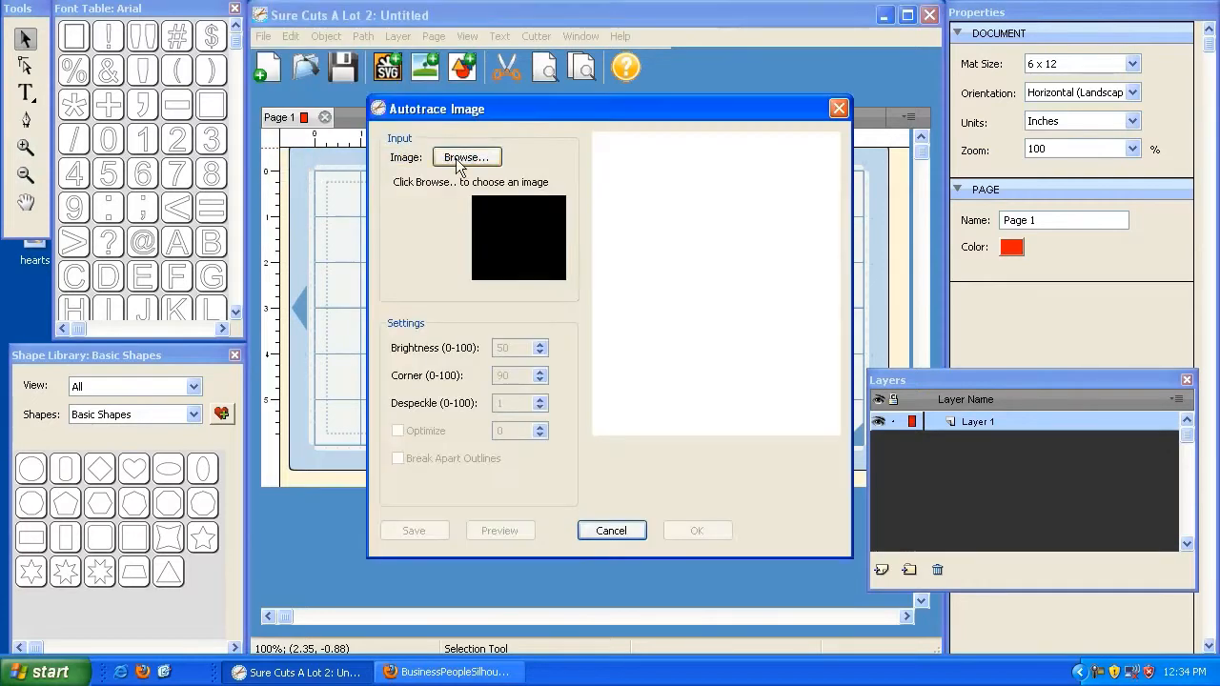
pyautogui.click(465, 157)
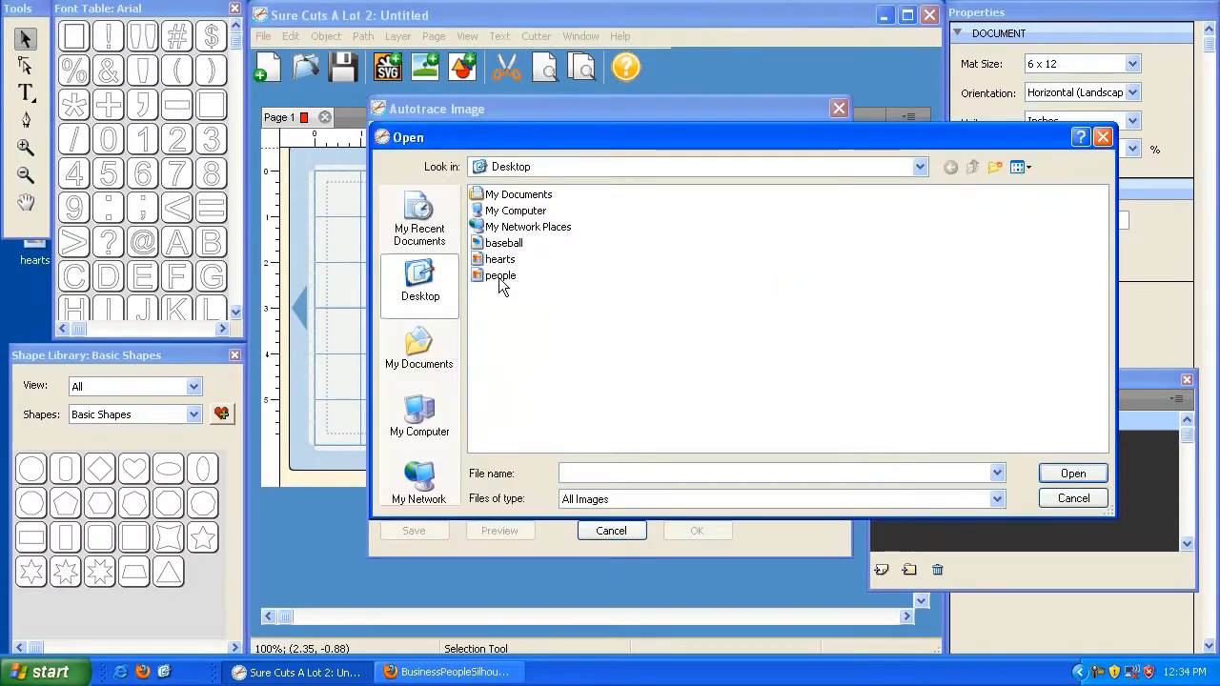
pyautogui.doubleClick(499, 277)
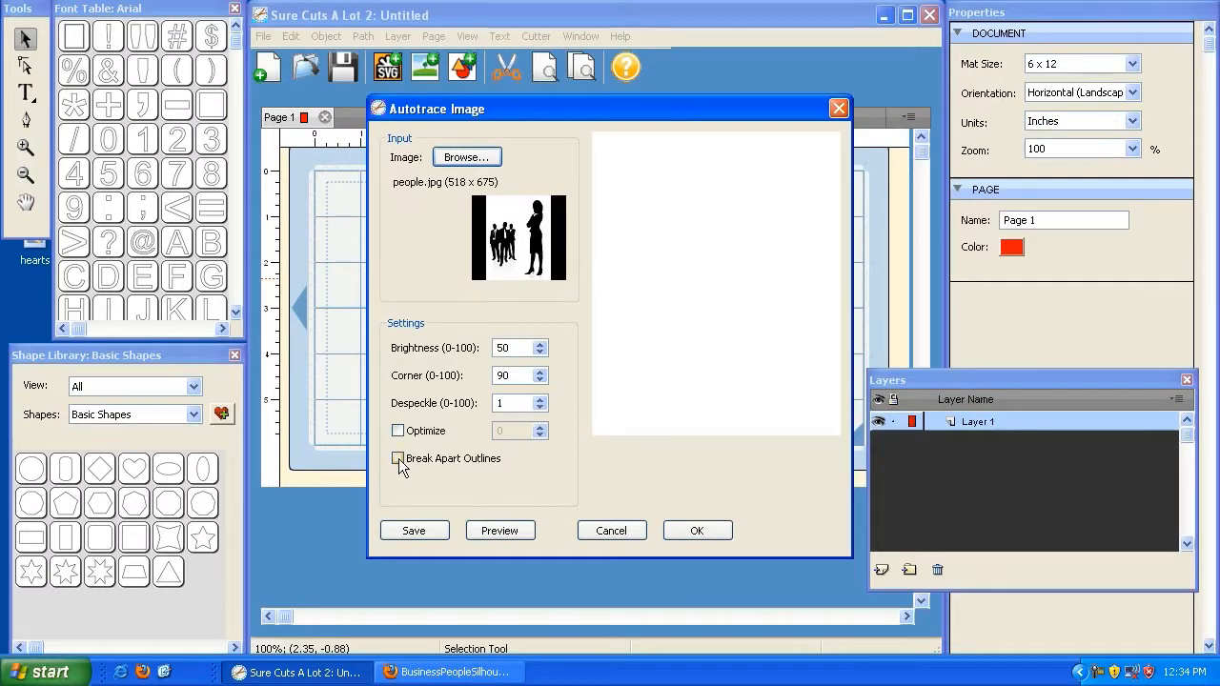
# - Enable Break Apart Outlines for the people image, preview the trace and place it on the mat
pyautogui.click(399, 460)
pyautogui.click(512, 532)
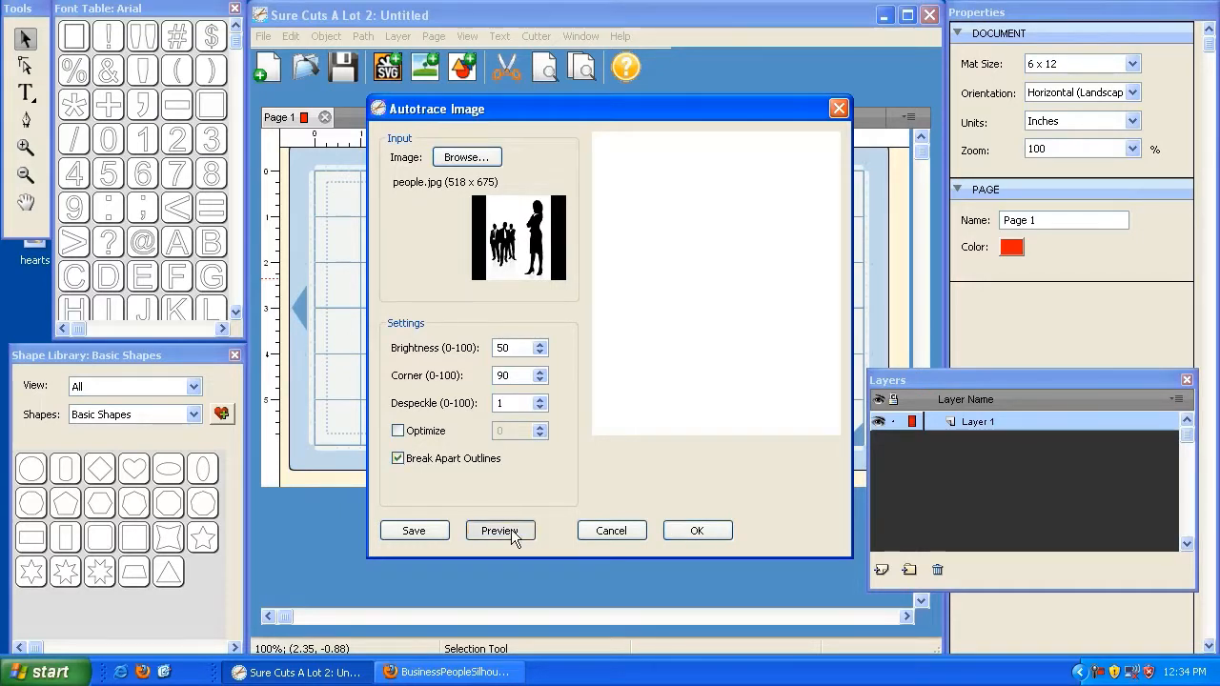
pyautogui.click(678, 529)
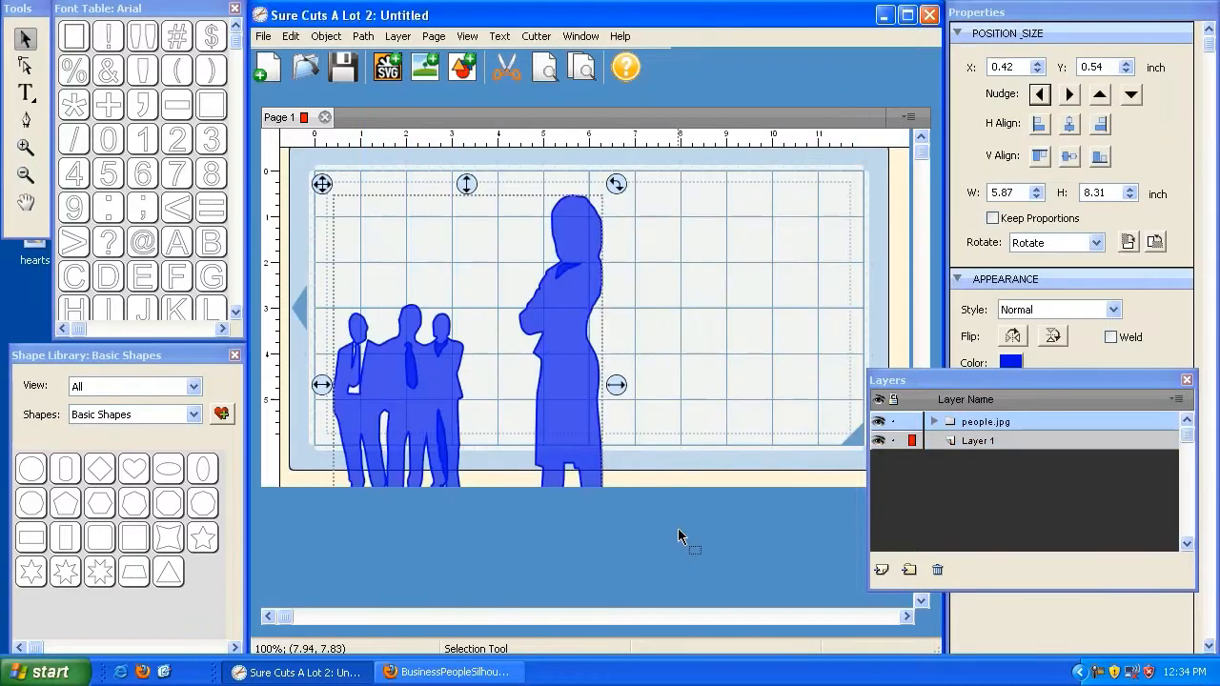
# - Move the Layers window clear of the mat edge and expand the people.jpg group to its lowest layers
pyautogui.moveTo(967, 378); pyautogui.dragTo(922, 290)
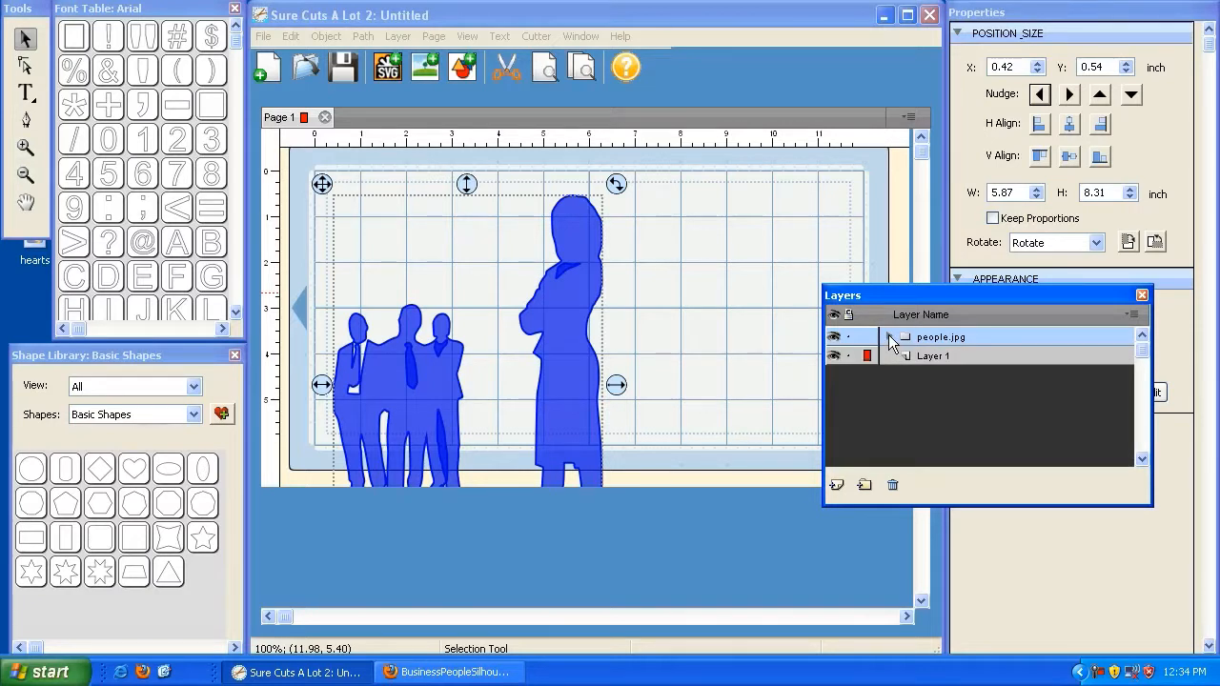
pyautogui.click(888, 337)
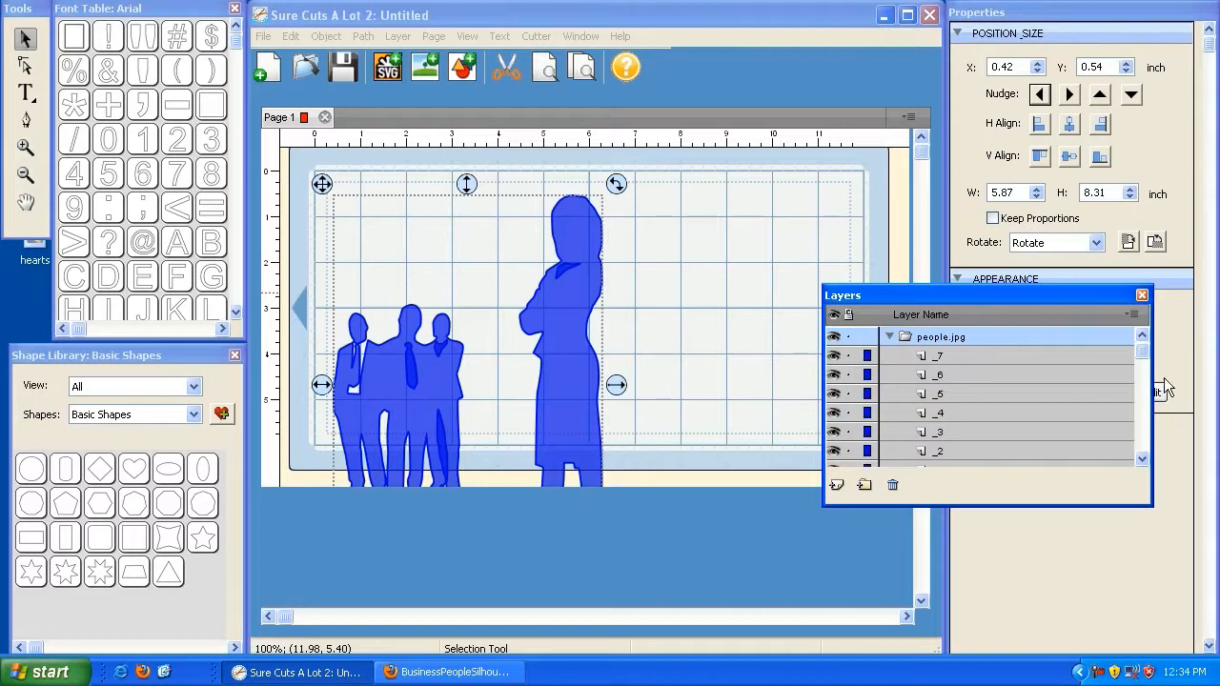
pyautogui.moveTo(1142, 359); pyautogui.dragTo(1142, 439)
# - Toggle the visibility of layers _1, _2 and _3 to check which outline each holds, leaving _2 and _3 hidden
pyautogui.click(834, 433)
pyautogui.click(835, 433)
pyautogui.click(835, 430)
pyautogui.click(834, 413)
pyautogui.click(834, 395)
pyautogui.click(834, 414)
pyautogui.click(833, 430)
pyautogui.click(834, 412)
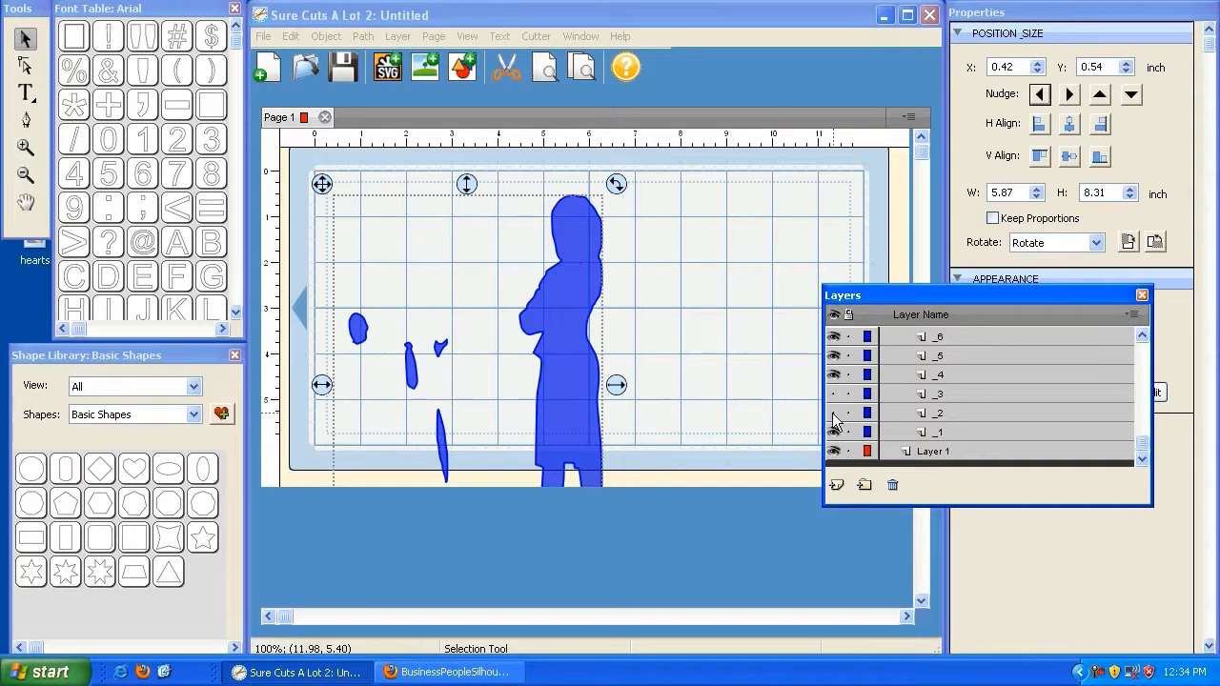
# - Hide and show layer _1, show layer _2, and toggle layer _3 until all people.jpg outlines are shown
pyautogui.click(834, 432)
pyautogui.click(834, 432)
pyautogui.click(833, 412)
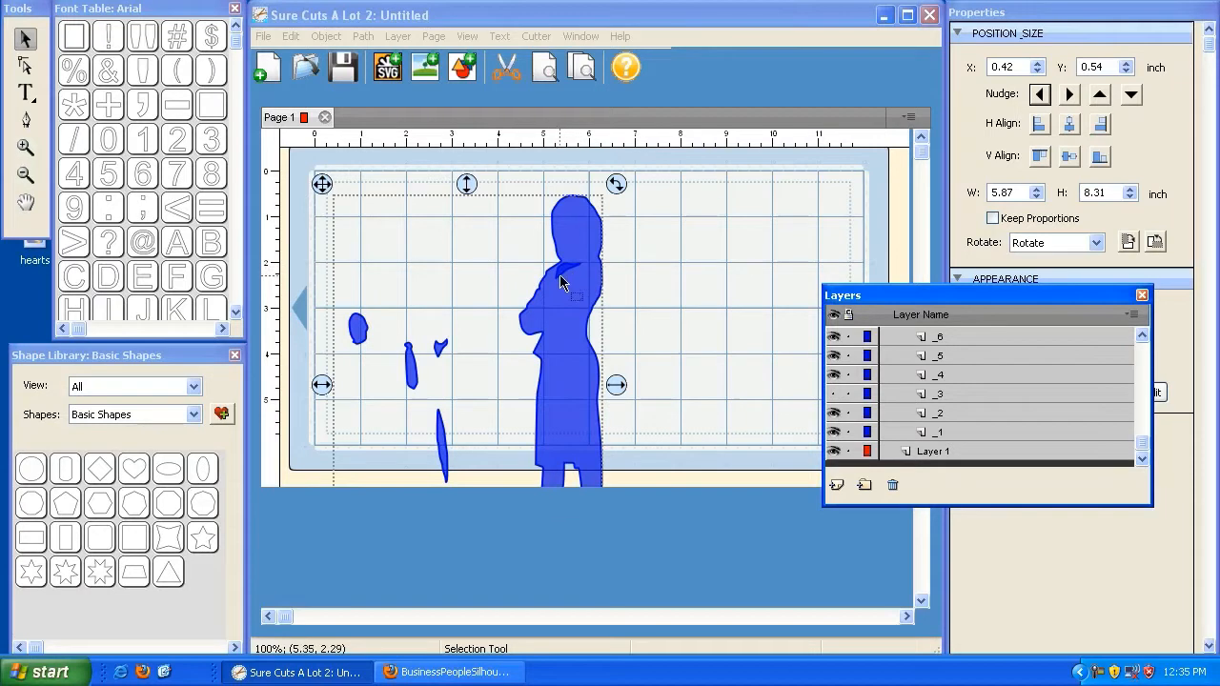
pyautogui.click(833, 394)
pyautogui.click(833, 394)
pyautogui.click(833, 393)
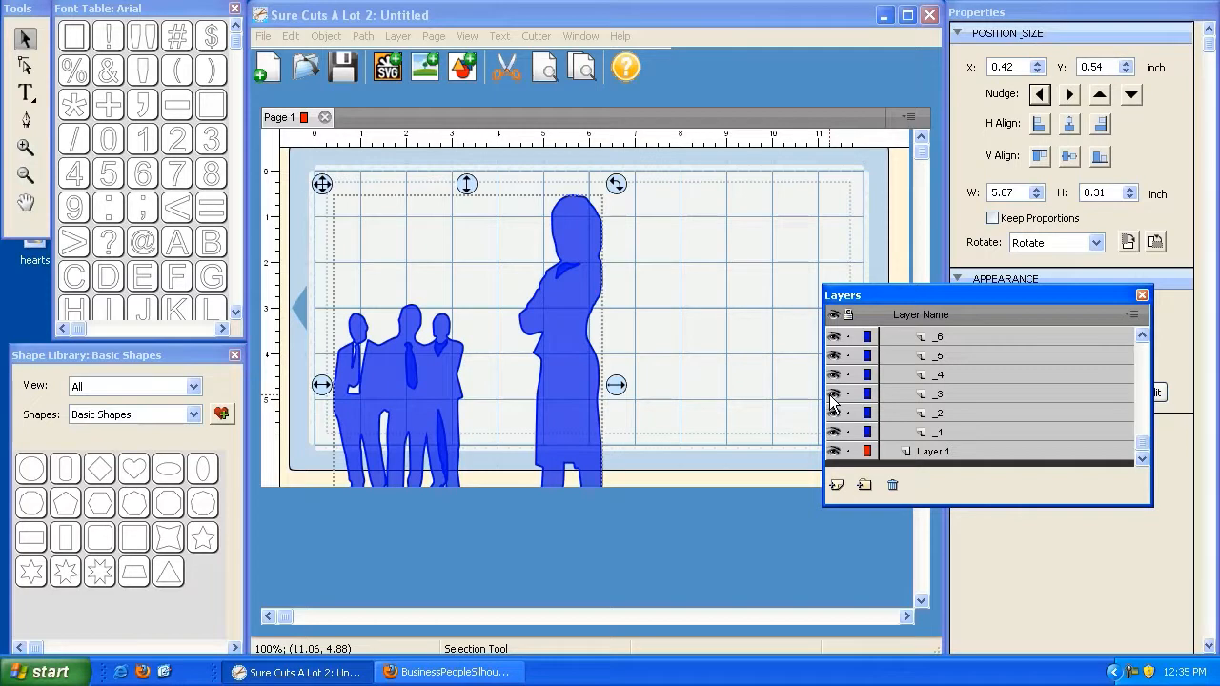
pyautogui.click(768, 510)
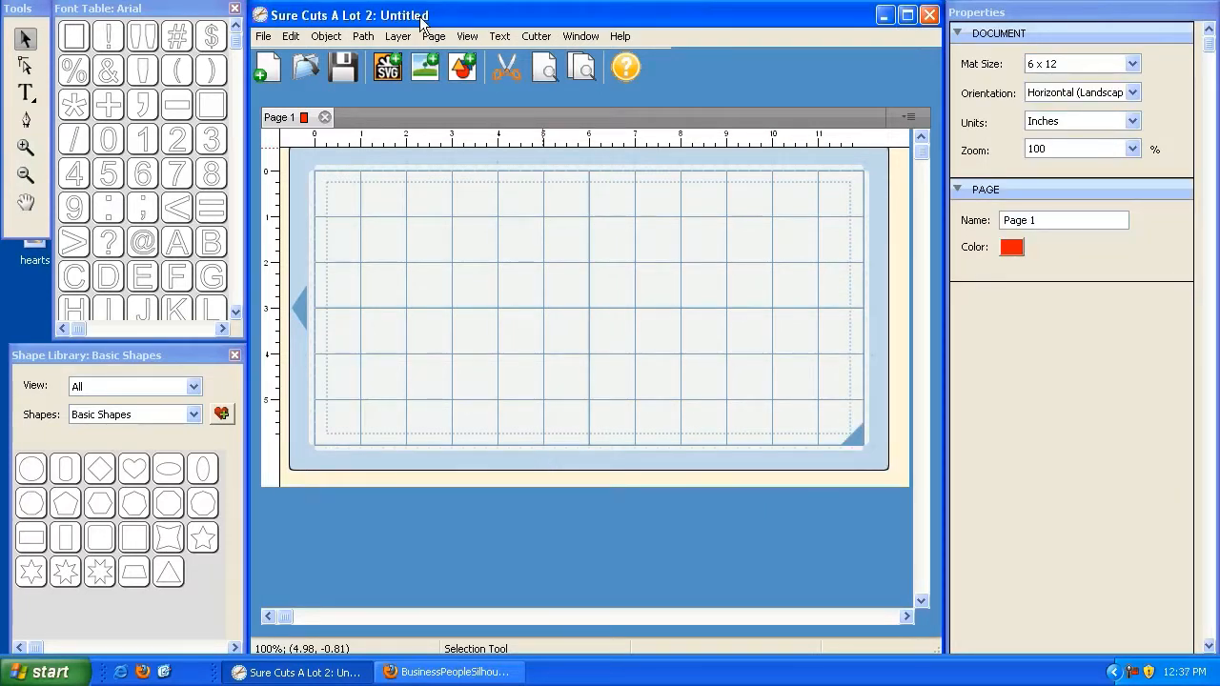
# - Start a new image trace, load the baseball image from the Desktop and preview its outline
pyautogui.click(424, 68)
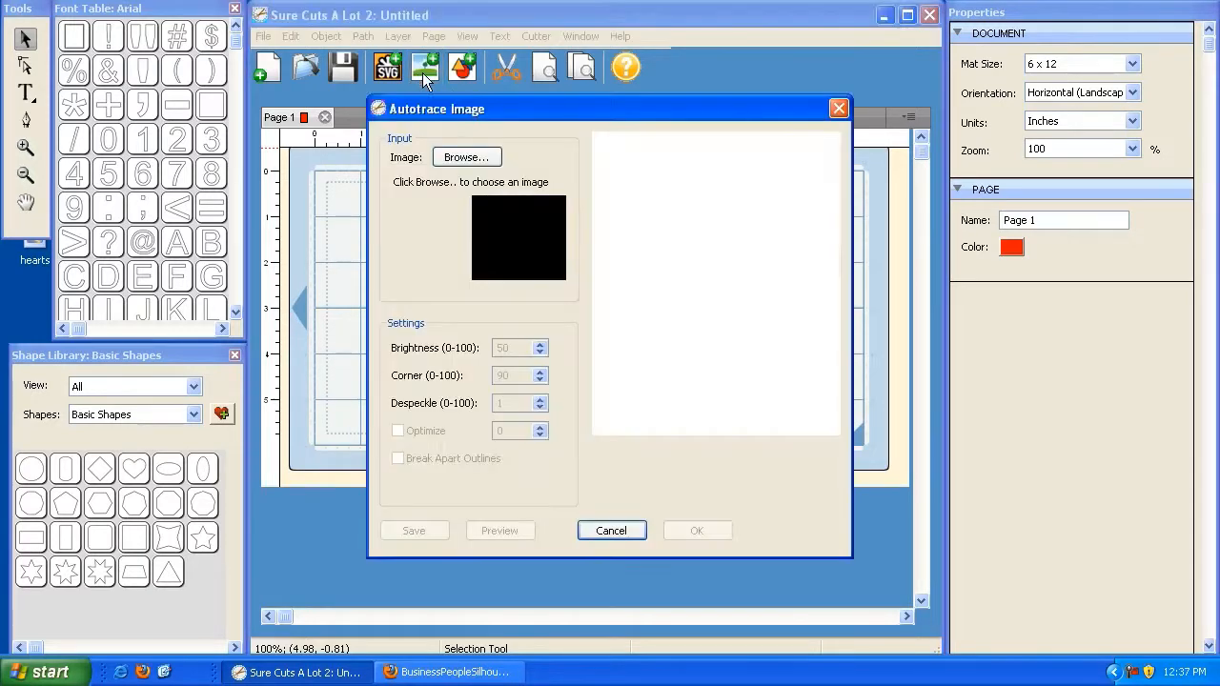
pyautogui.click(467, 156)
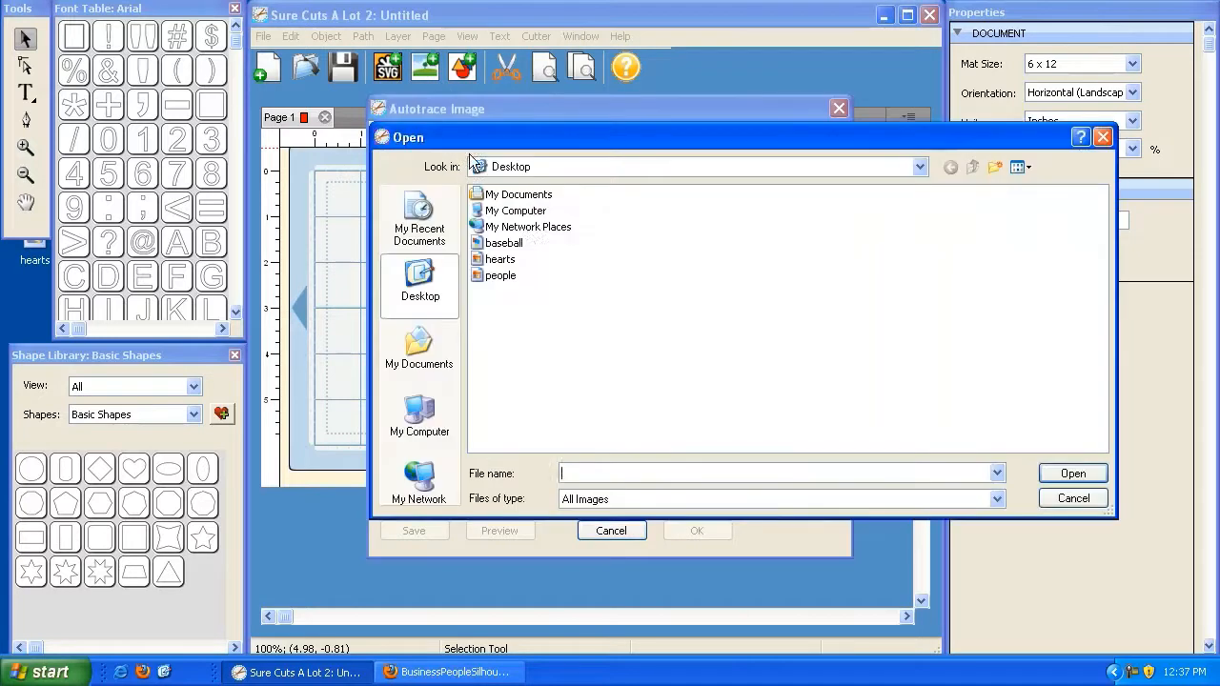
pyautogui.doubleClick(501, 245)
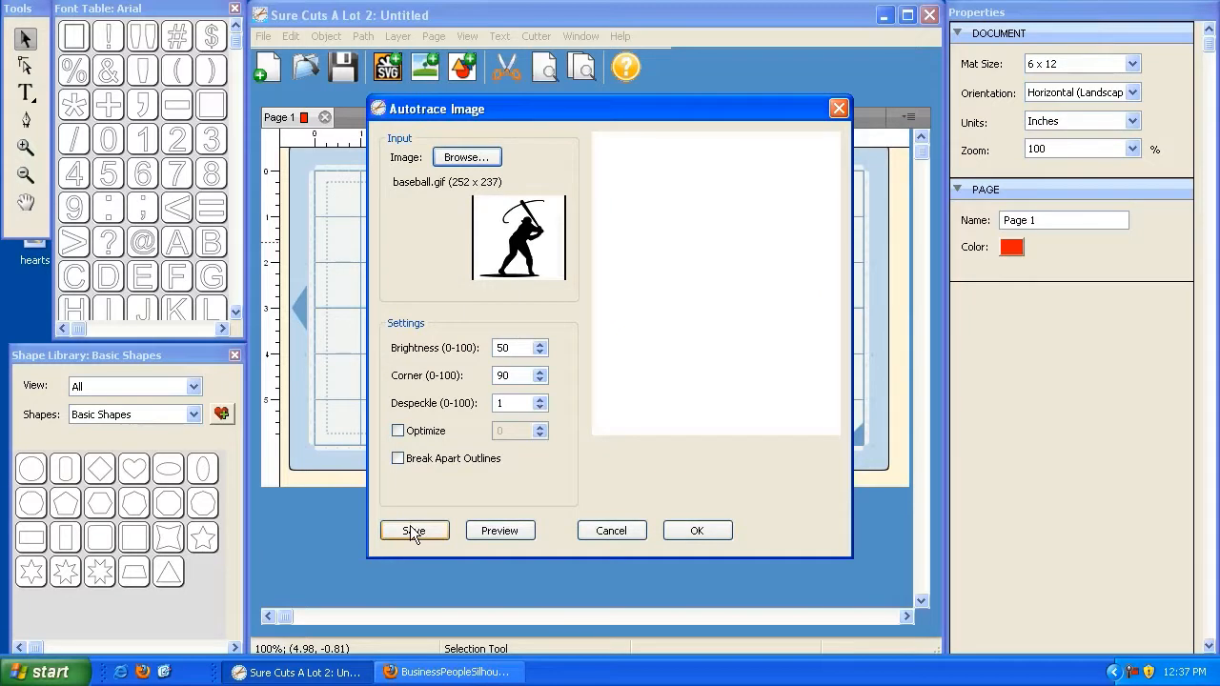
pyautogui.click(503, 533)
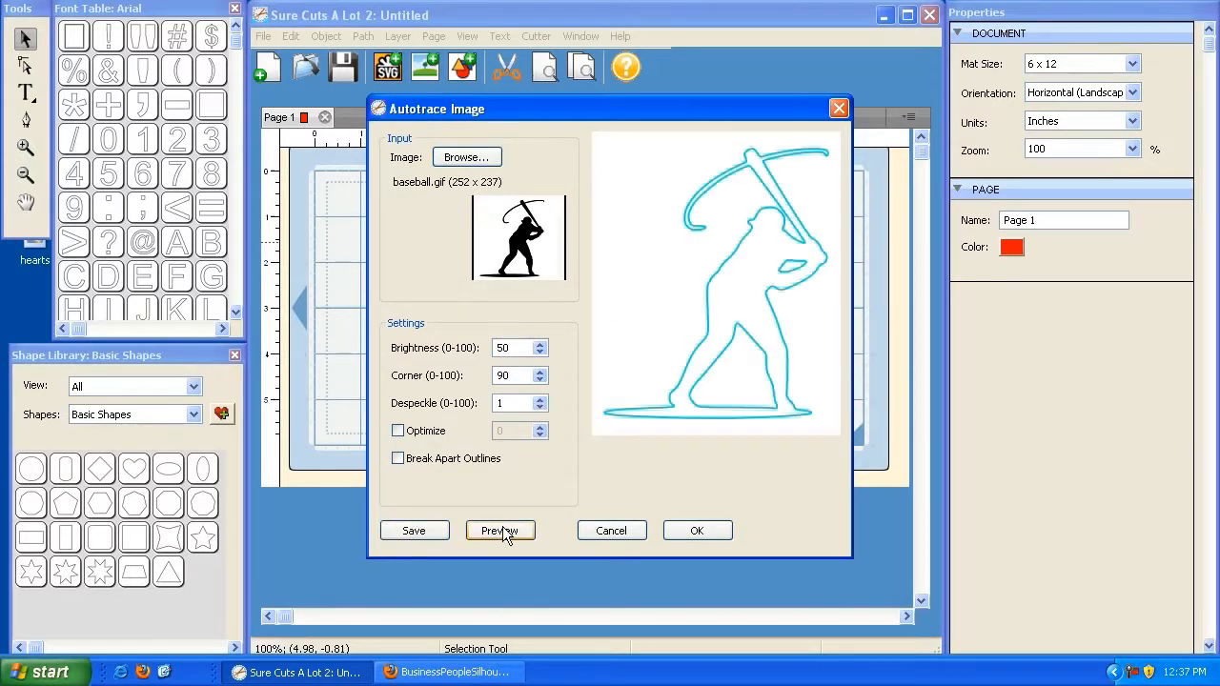
# - Save the traced baseball outline to the Desktop as an SVG named baseballplayer, and close the autrotrace dialog without placing it
pyautogui.click(413, 531)
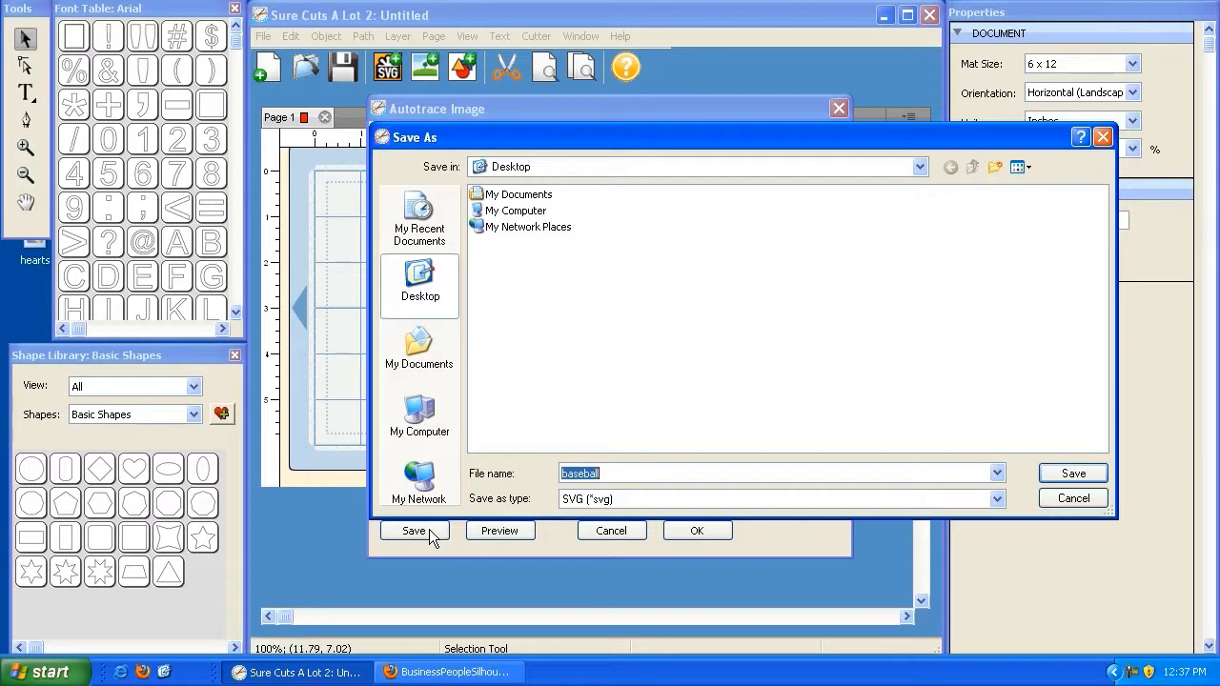
pyautogui.press('End')
pyautogui.write('player')
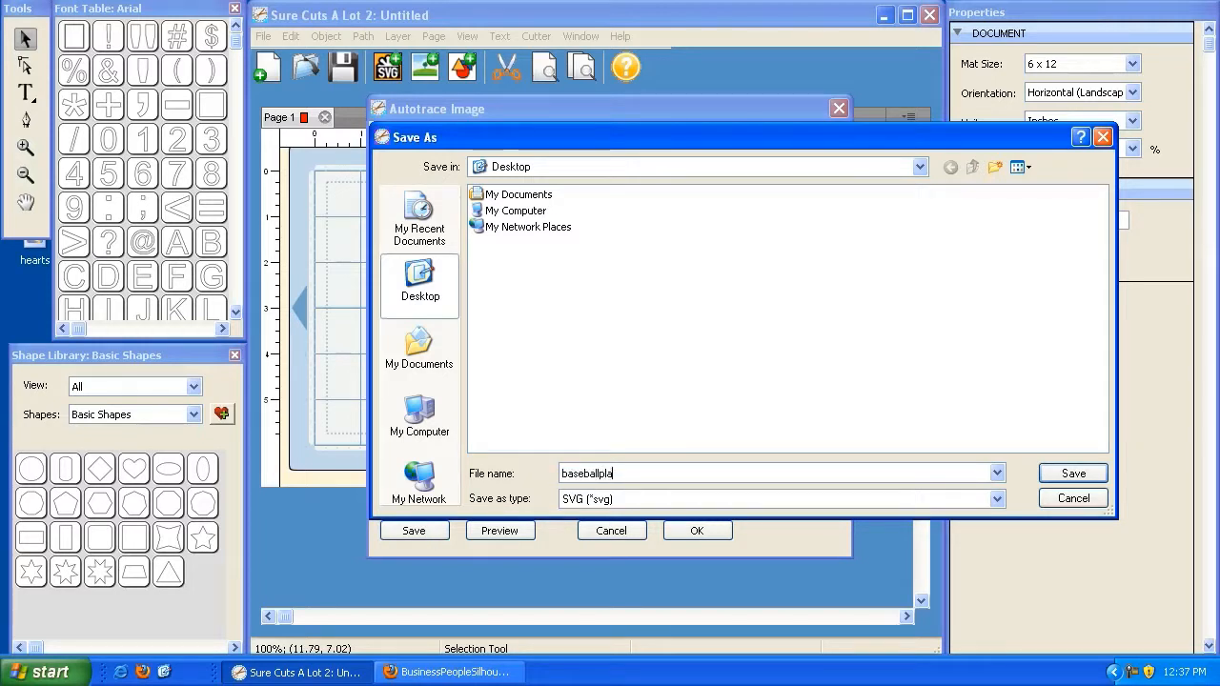
pyautogui.click(604, 502)
pyautogui.click(611, 521)
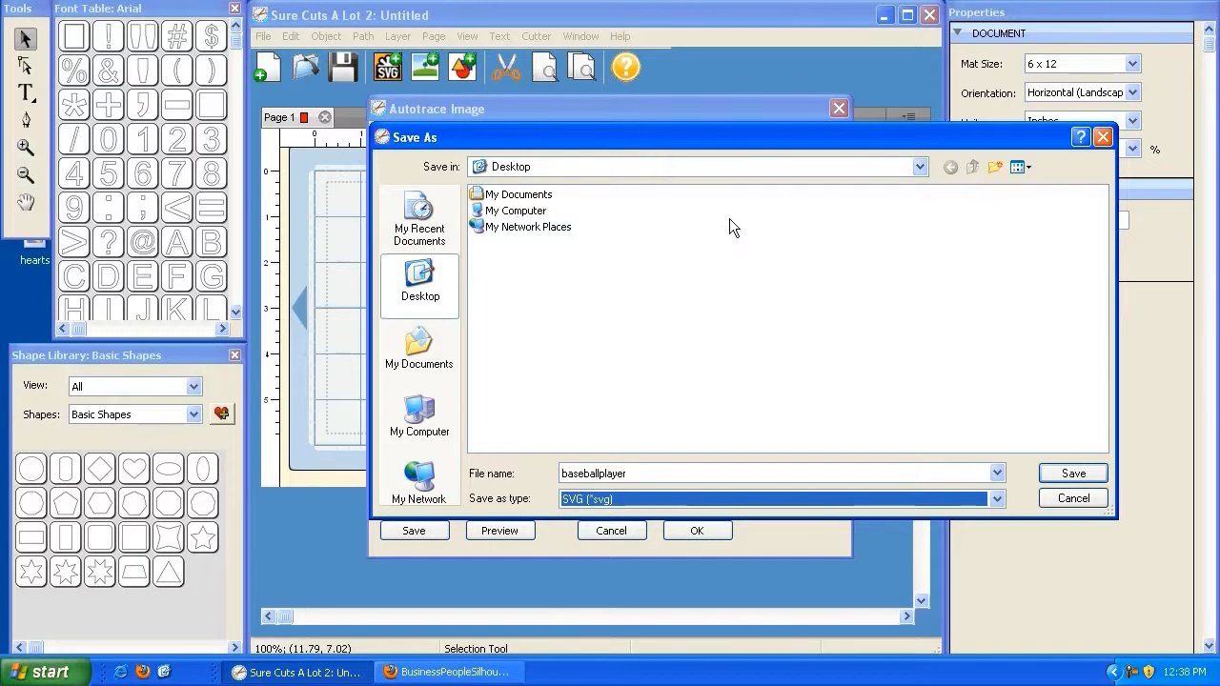
pyautogui.click(1072, 474)
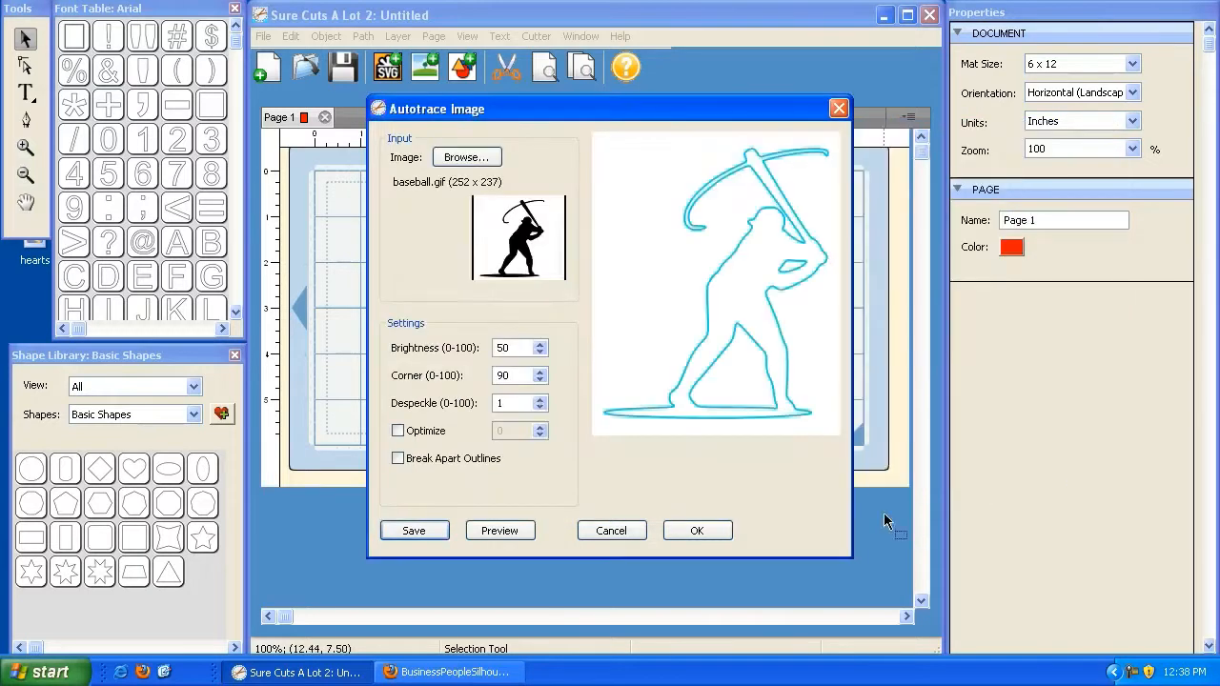
pyautogui.click(630, 535)
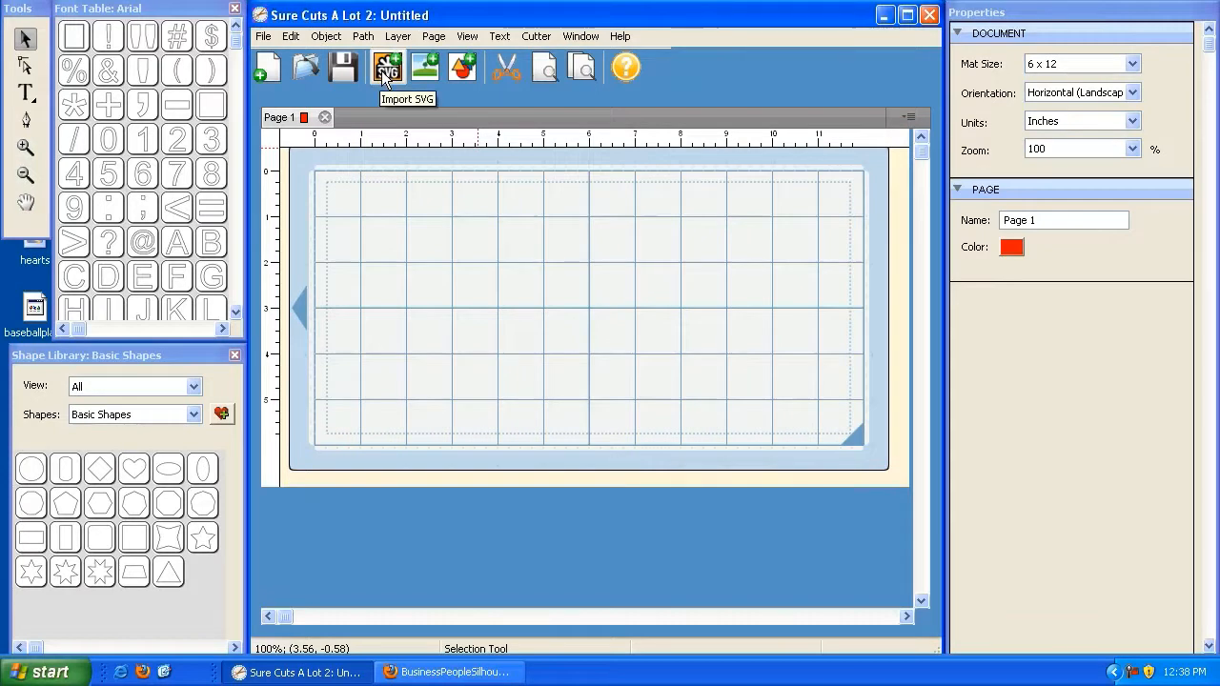
# - Import baseballplayer.svg from the Desktop and move the figure onto the mat to about X 1.25, Y 0.56 inches
pyautogui.click(385, 76)
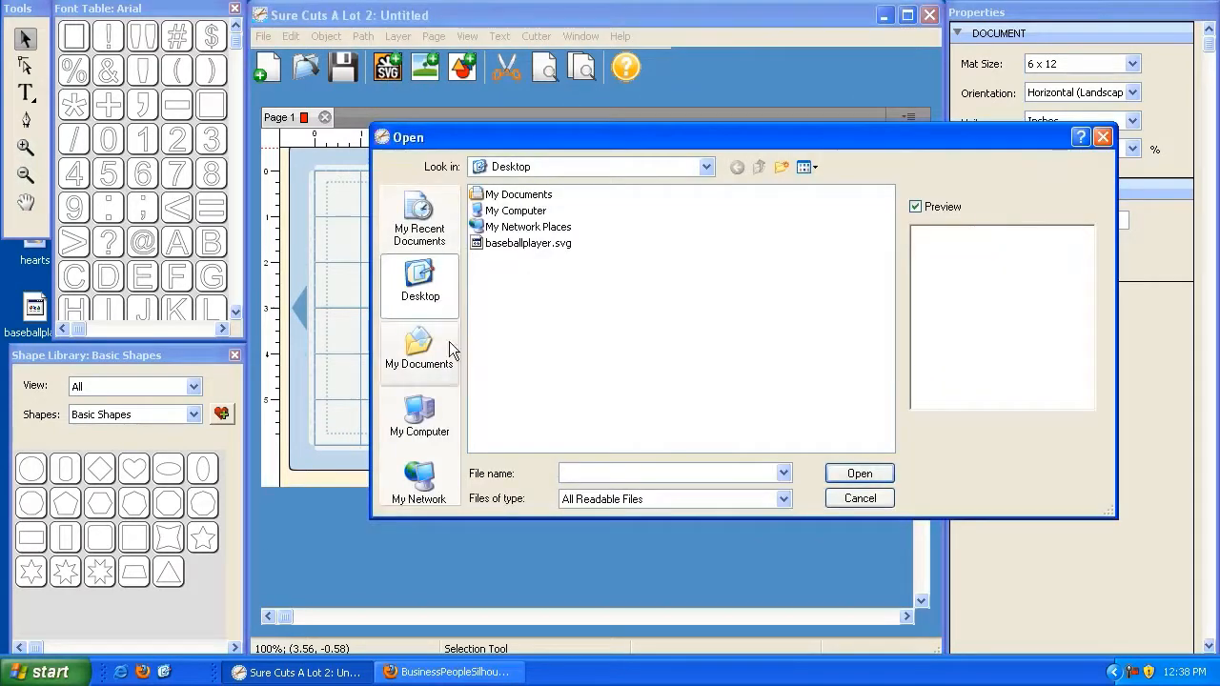
pyautogui.click(519, 244)
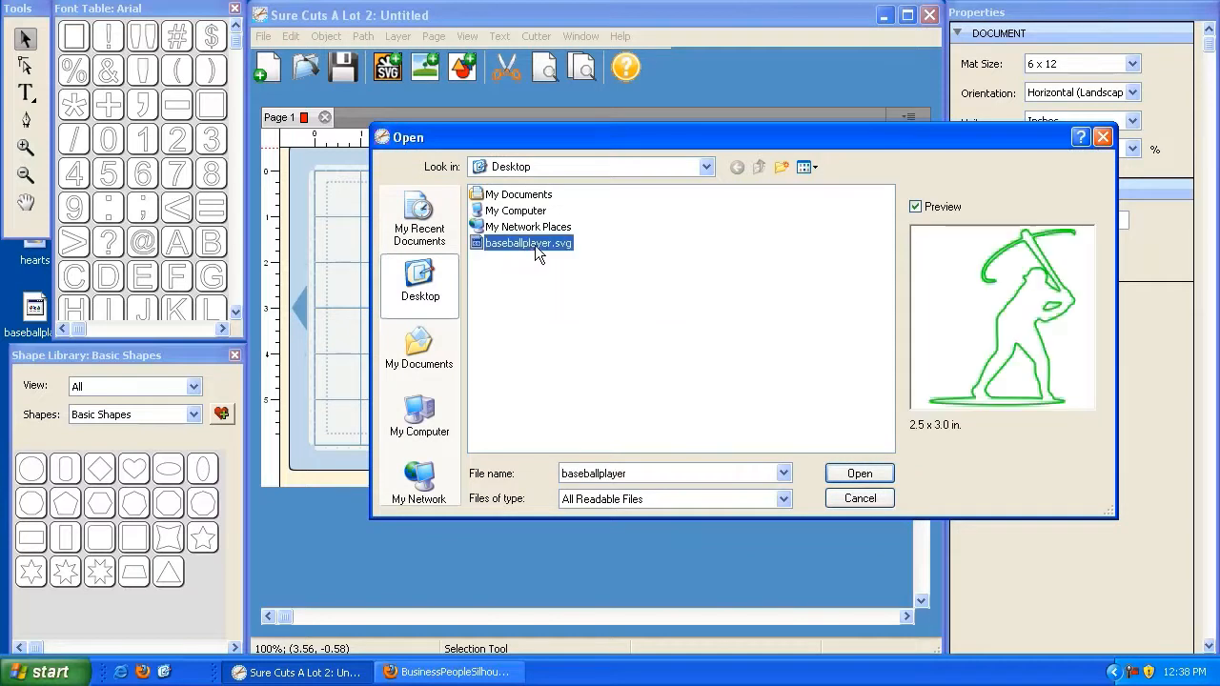
pyautogui.click(857, 472)
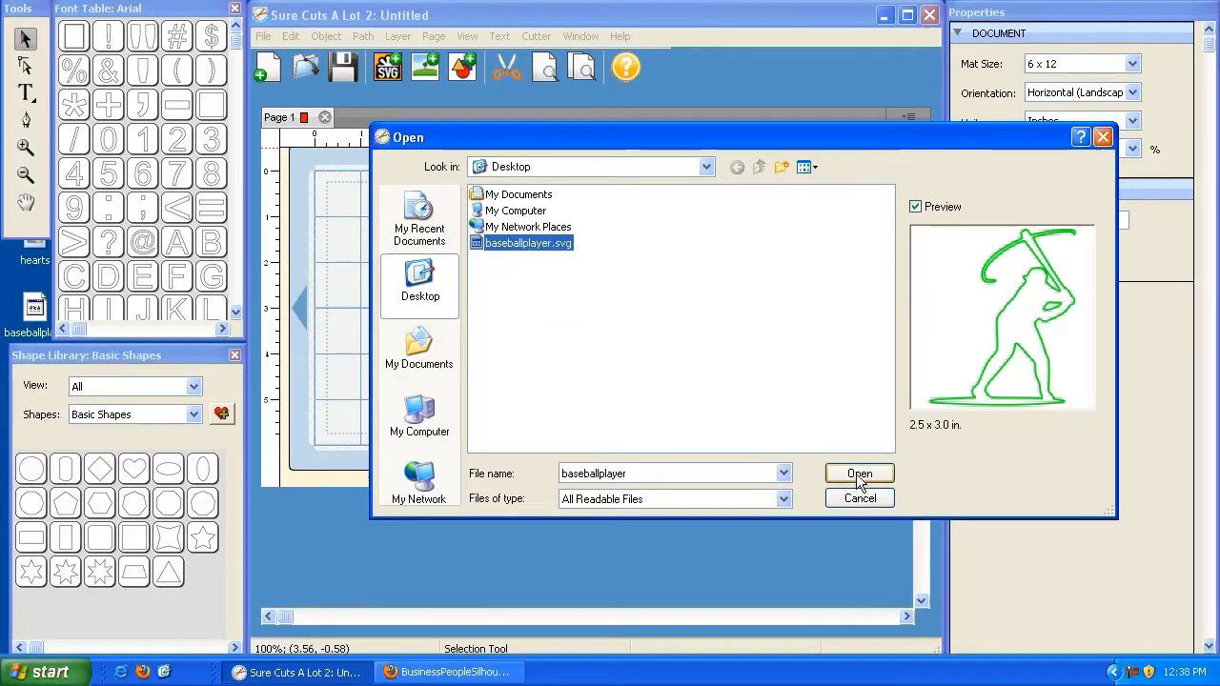
pyautogui.moveTo(303, 159); pyautogui.dragTo(360, 187)
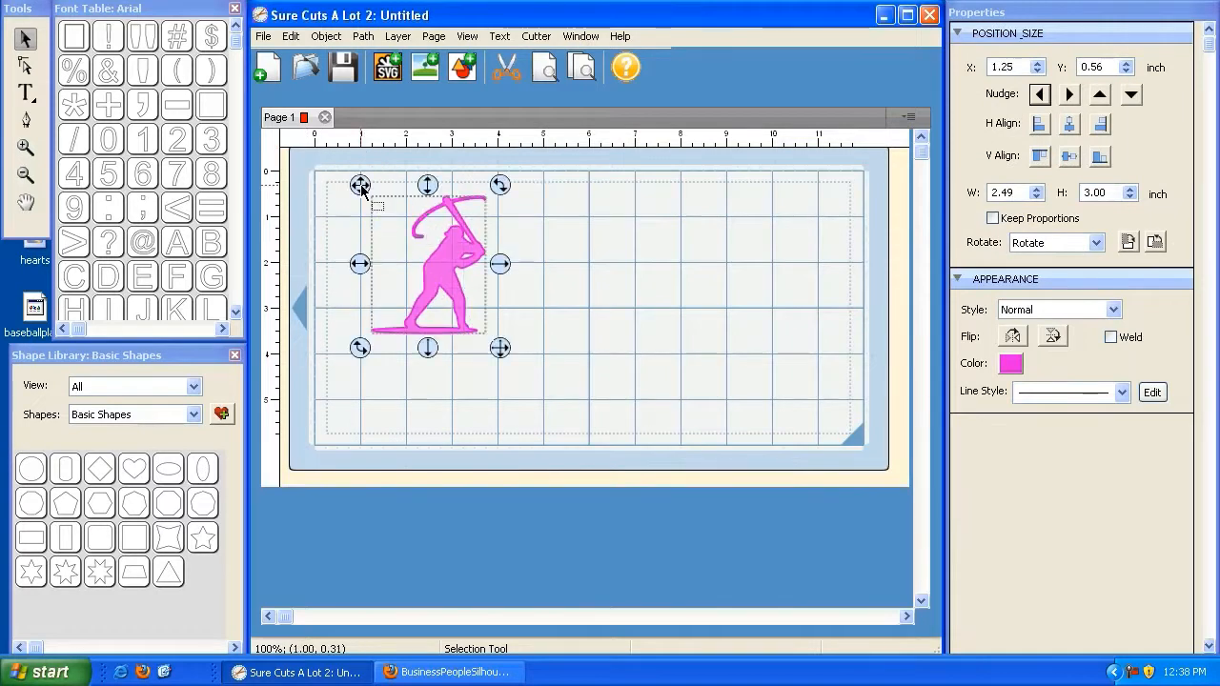